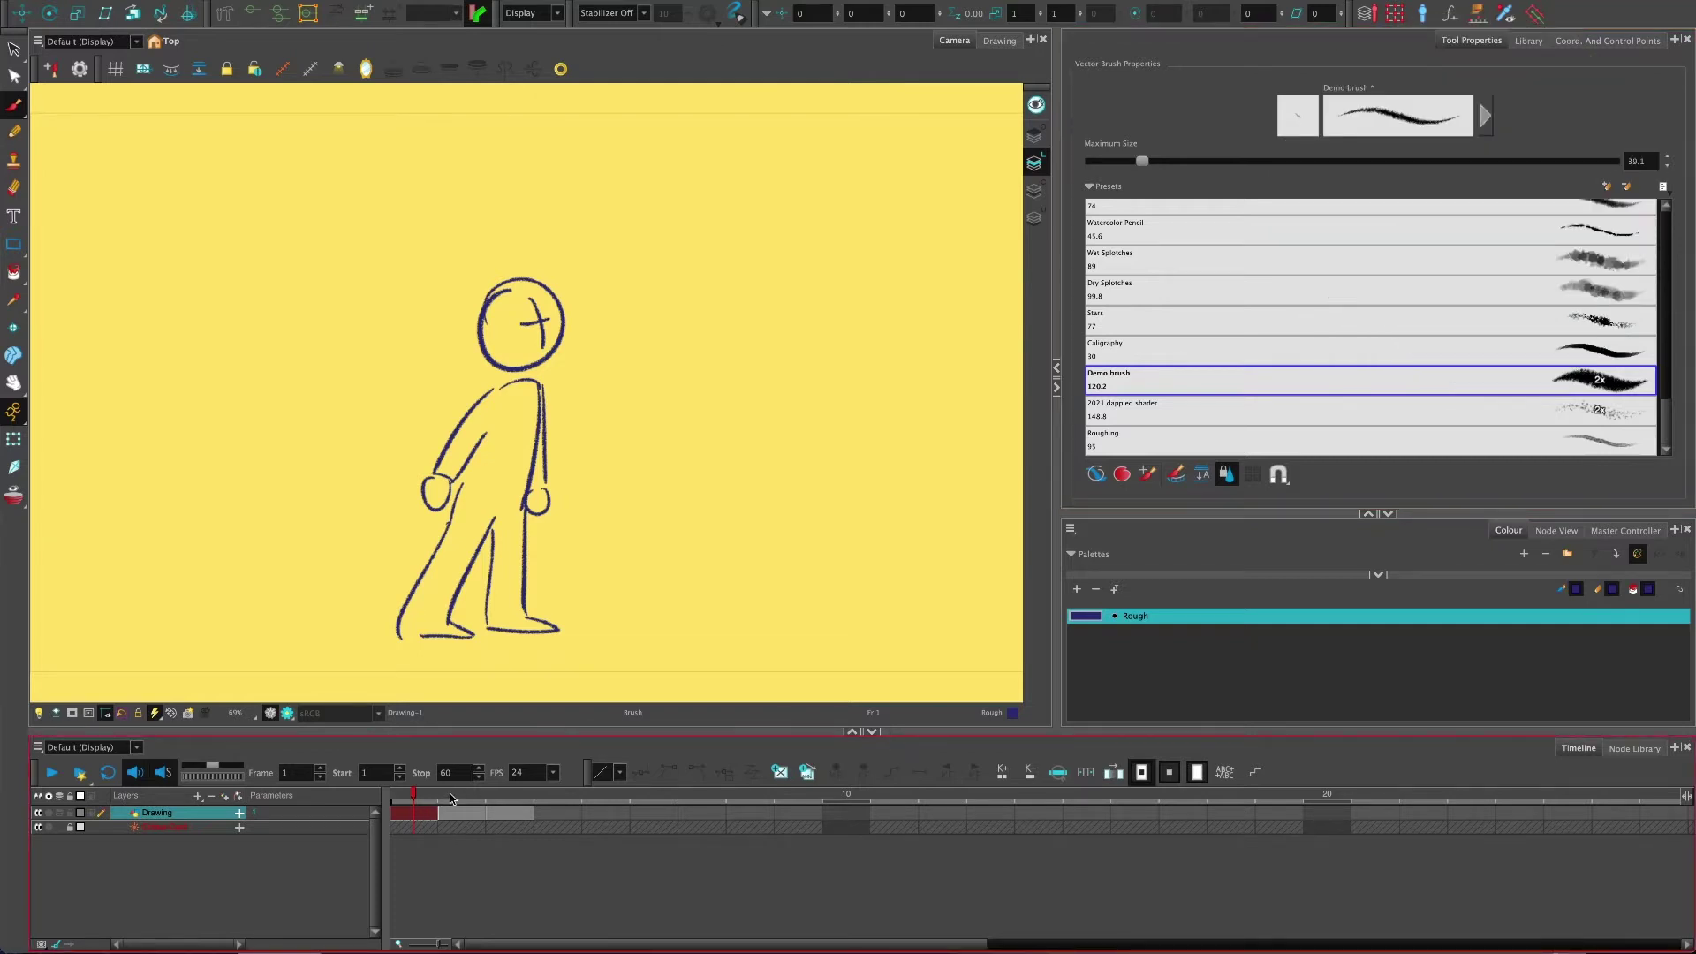
Step: Scrub through the existing poses, try a rough brush stroke on the empty frame 4 and undo it
{"action": "mouse_move", "coordinate": [448, 792]}
{"action": "left_mouse_down"}
{"action": "mouse_move", "coordinate": [416, 795]}
{"action": "mouse_move", "coordinate": [506, 802]}
{"action": "mouse_move", "coordinate": [410, 797]}
{"action": "mouse_move", "coordinate": [521, 801]}
{"action": "mouse_move", "coordinate": [400, 803]}
{"action": "mouse_move", "coordinate": [512, 801]}
{"action": "left_mouse_up"}
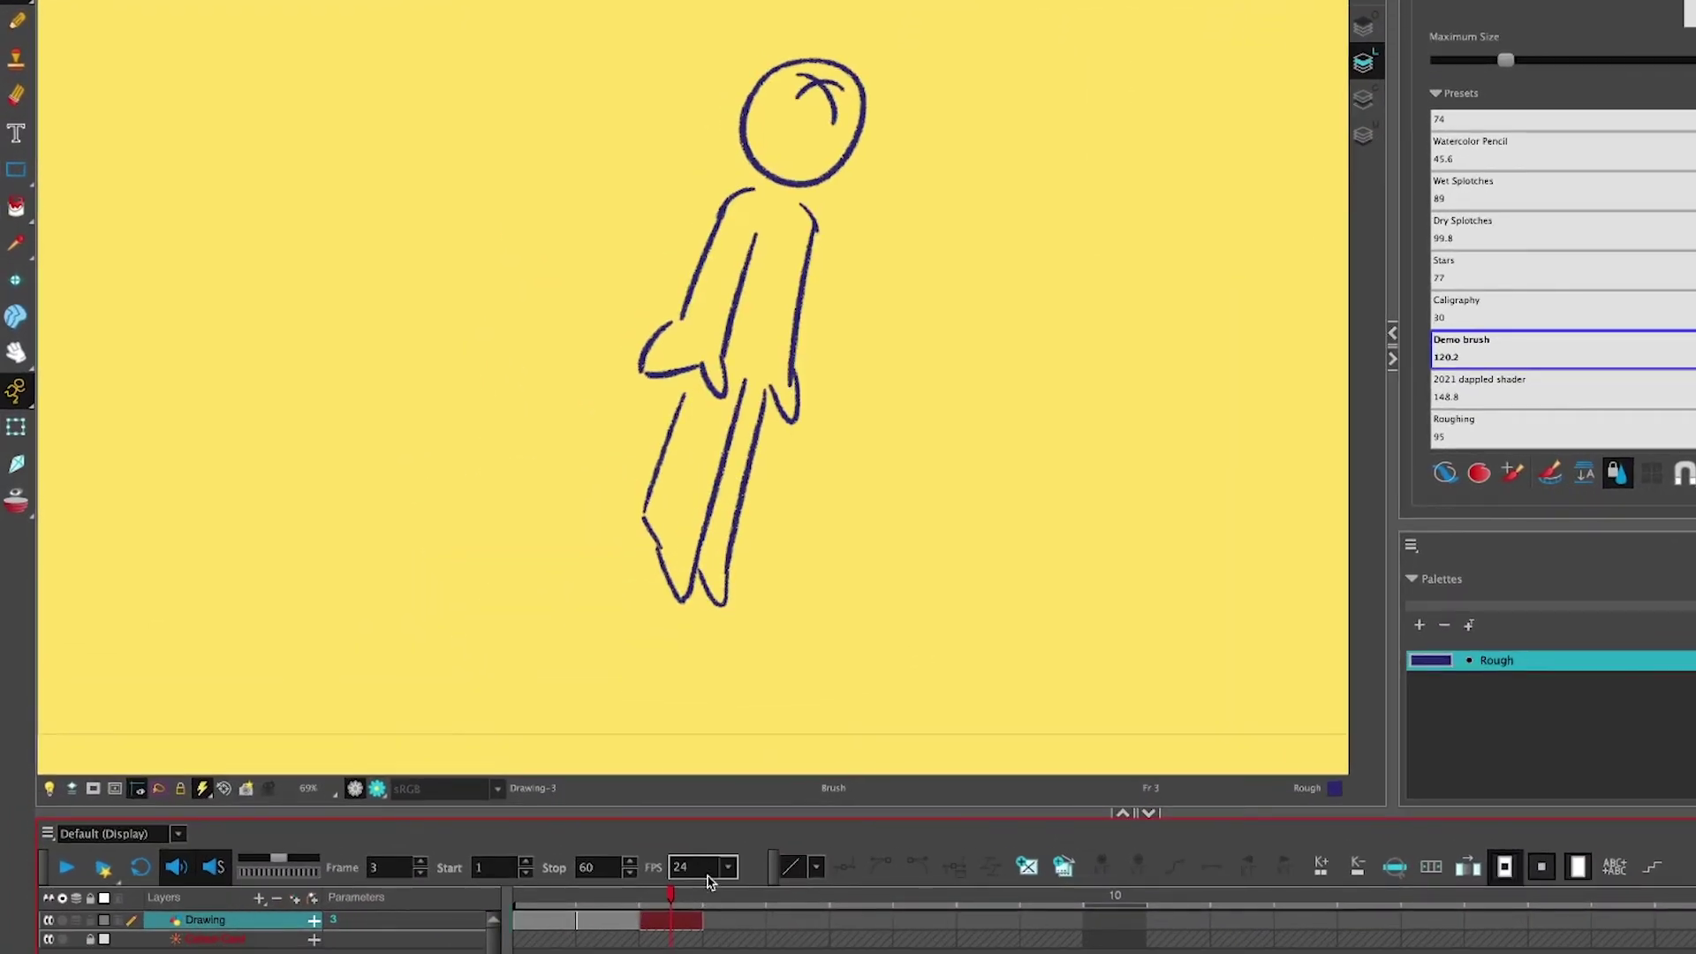
{"action": "left_click", "coordinate": [730, 920]}
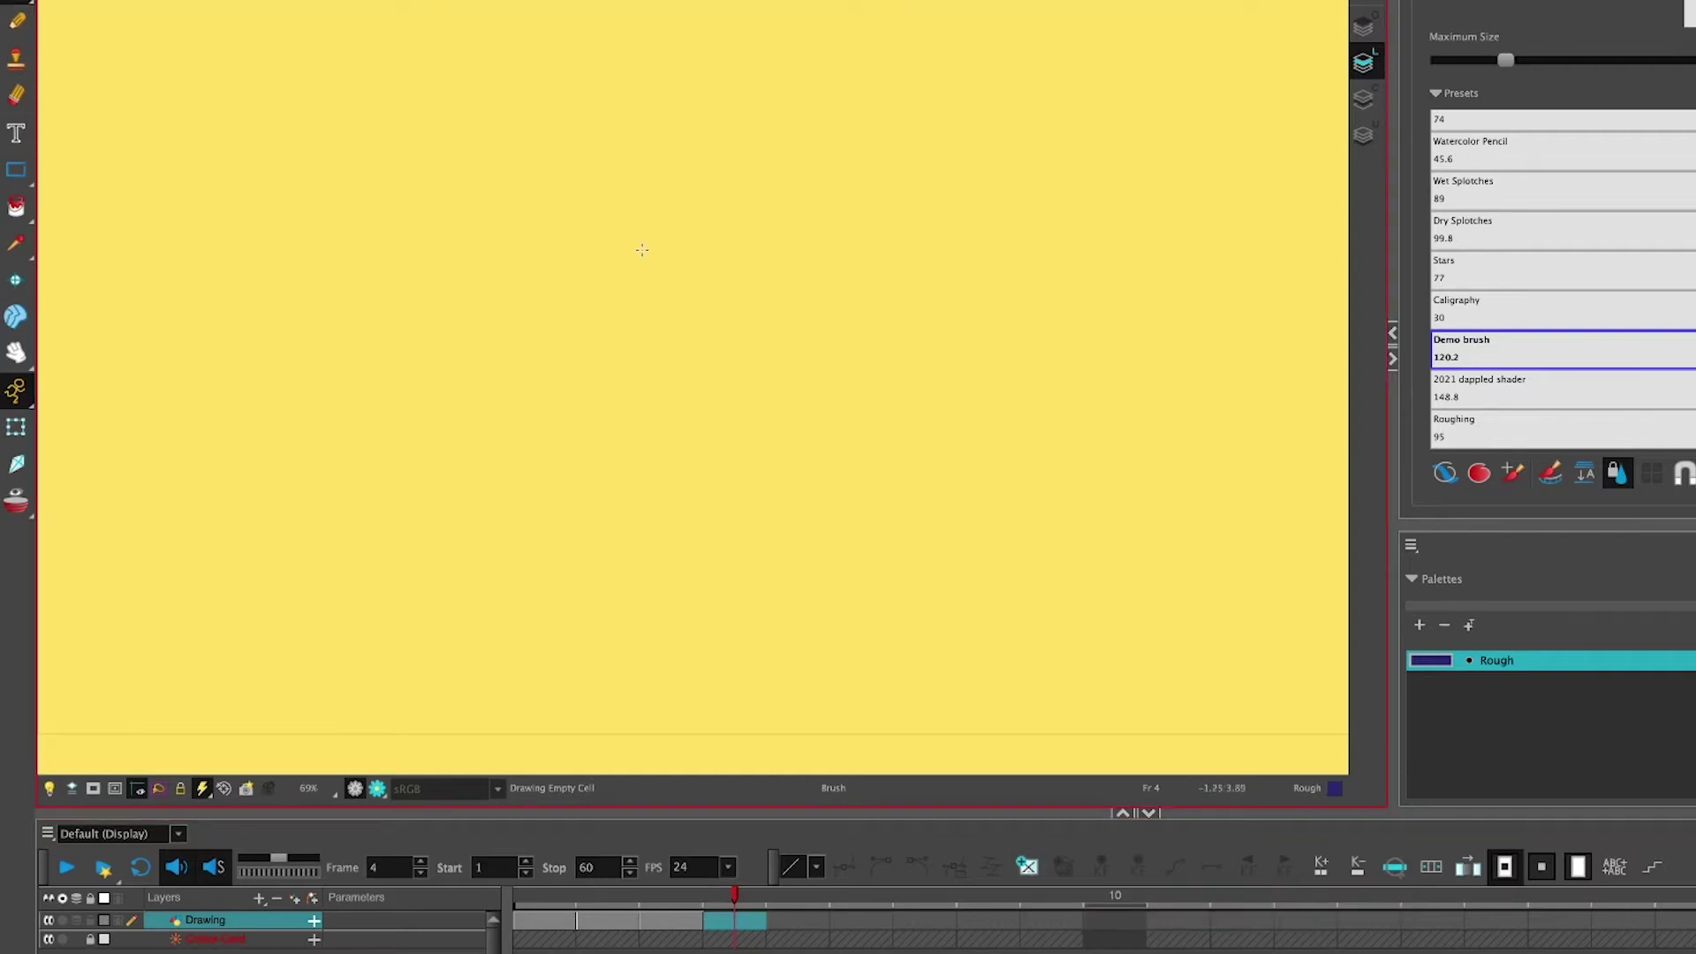
{"action": "mouse_move", "coordinate": [617, 171]}
{"action": "left_mouse_down"}
{"action": "mouse_move", "coordinate": [594, 310]}
{"action": "mouse_move", "coordinate": [718, 619]}
{"action": "left_mouse_up"}
{"action": "key", "text": "ctrl+z"}
{"action": "left_click_drag", "start_coordinate": [734, 899], "coordinate": [557, 905]}
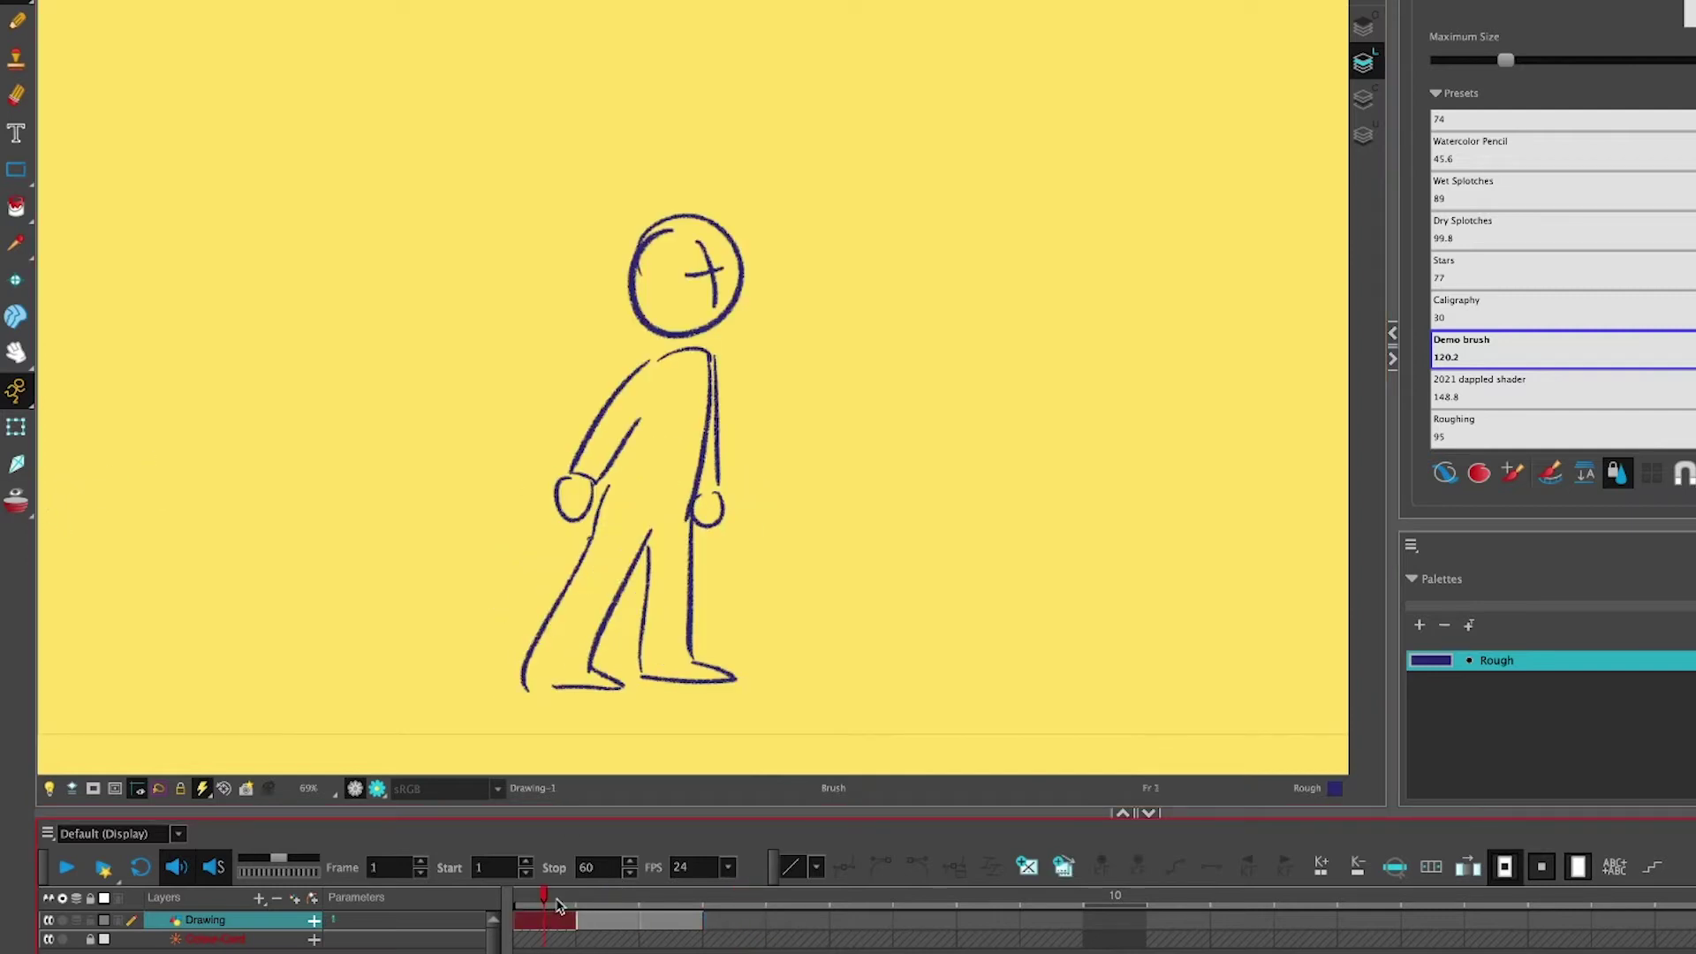
Step: Move the second and third poses one frame later on the Drawing layer and clear frame 2
{"action": "mouse_move", "coordinate": [675, 926]}
{"action": "left_mouse_down"}
{"action": "mouse_move", "coordinate": [630, 929]}
{"action": "mouse_move", "coordinate": [661, 926]}
{"action": "left_mouse_up"}
{"action": "left_click", "coordinate": [620, 926]}
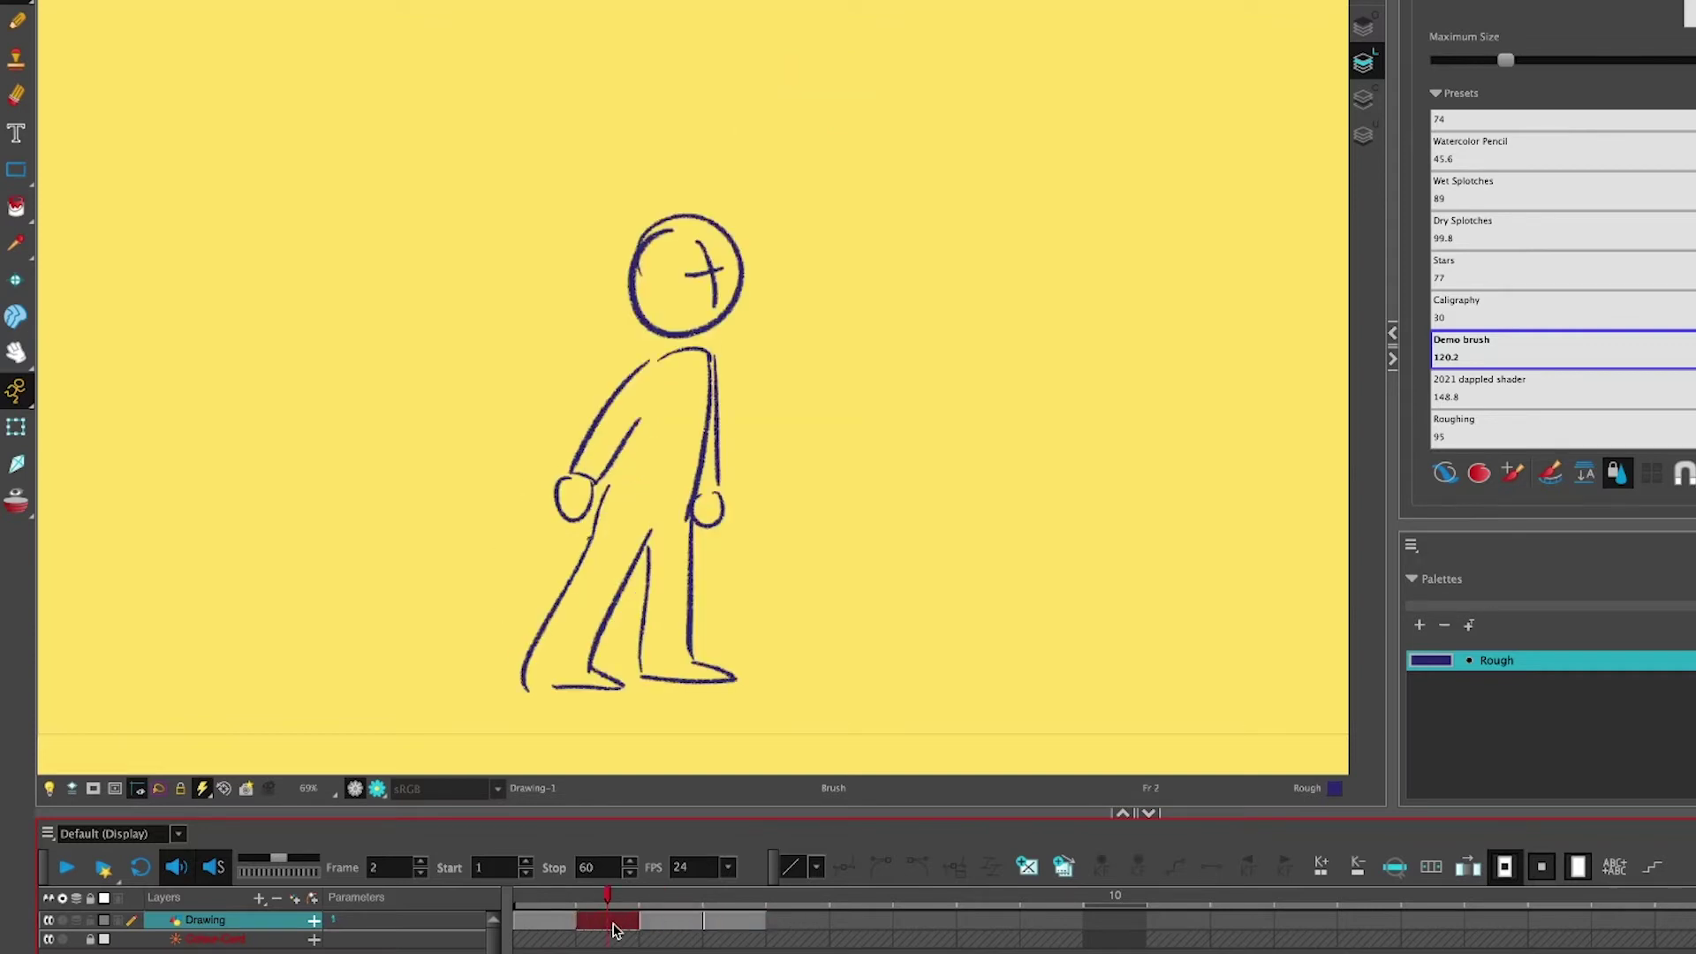
{"action": "key", "text": "Delete"}
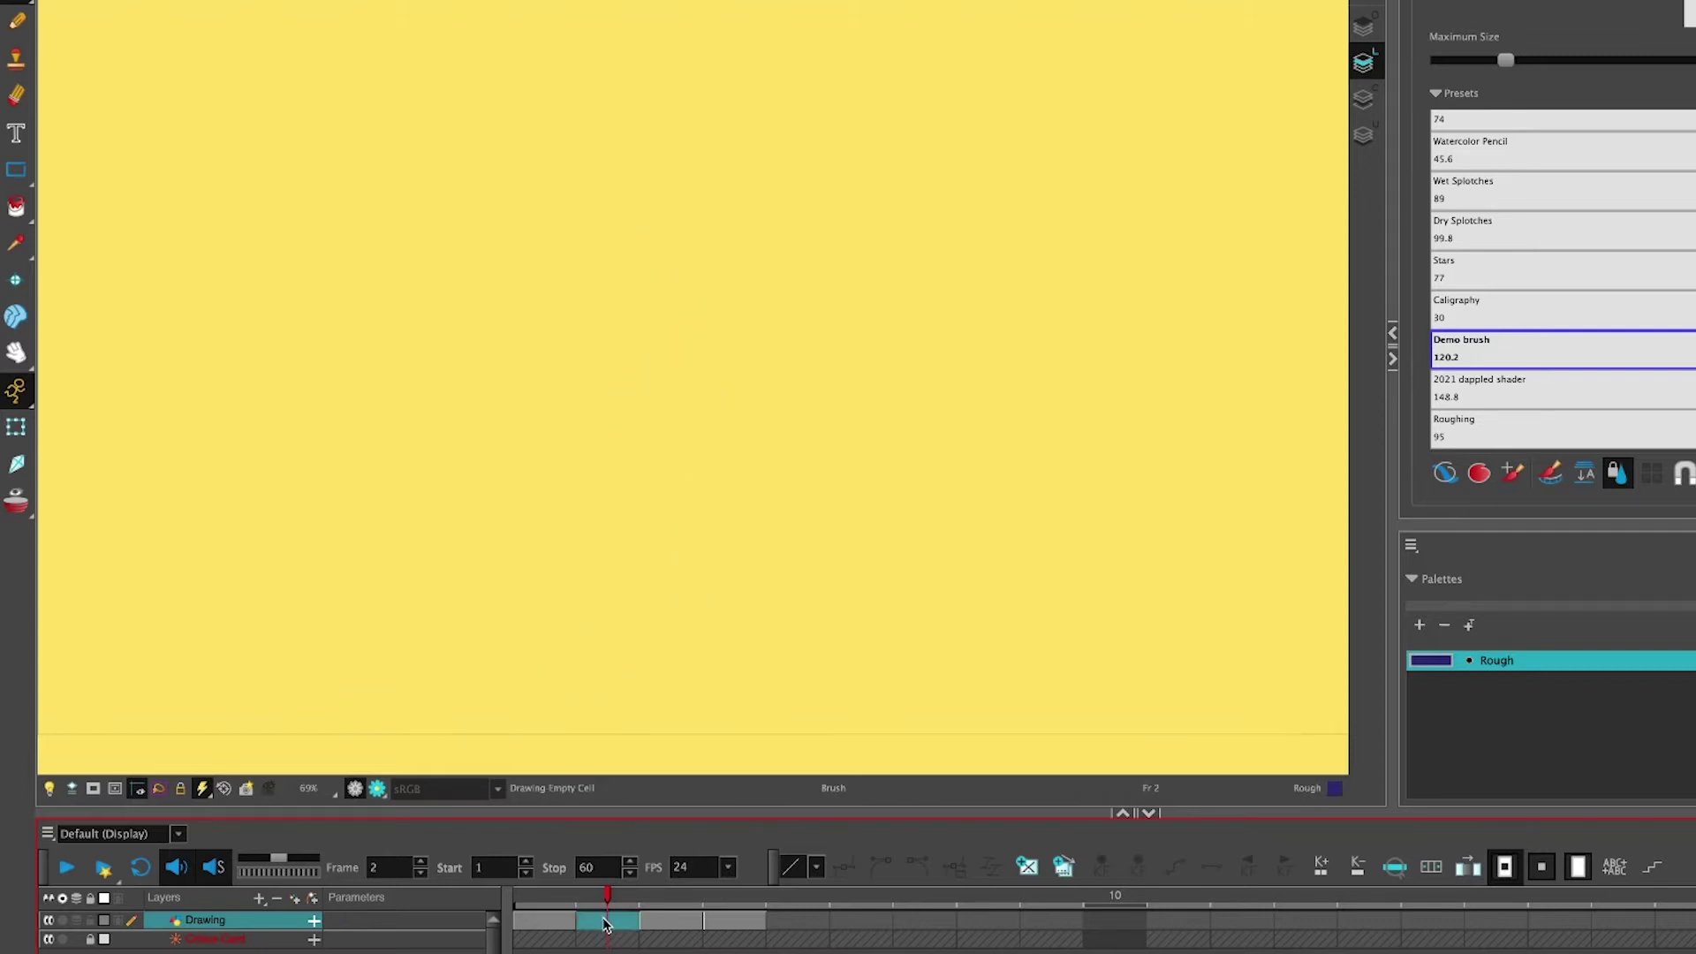
Step: Compare the frames around the empty frame 2 and turn on the onion skin there
{"action": "left_click", "coordinate": [557, 900]}
{"action": "left_click", "coordinate": [606, 919]}
{"action": "left_click", "coordinate": [650, 893]}
{"action": "left_click", "coordinate": [605, 915]}
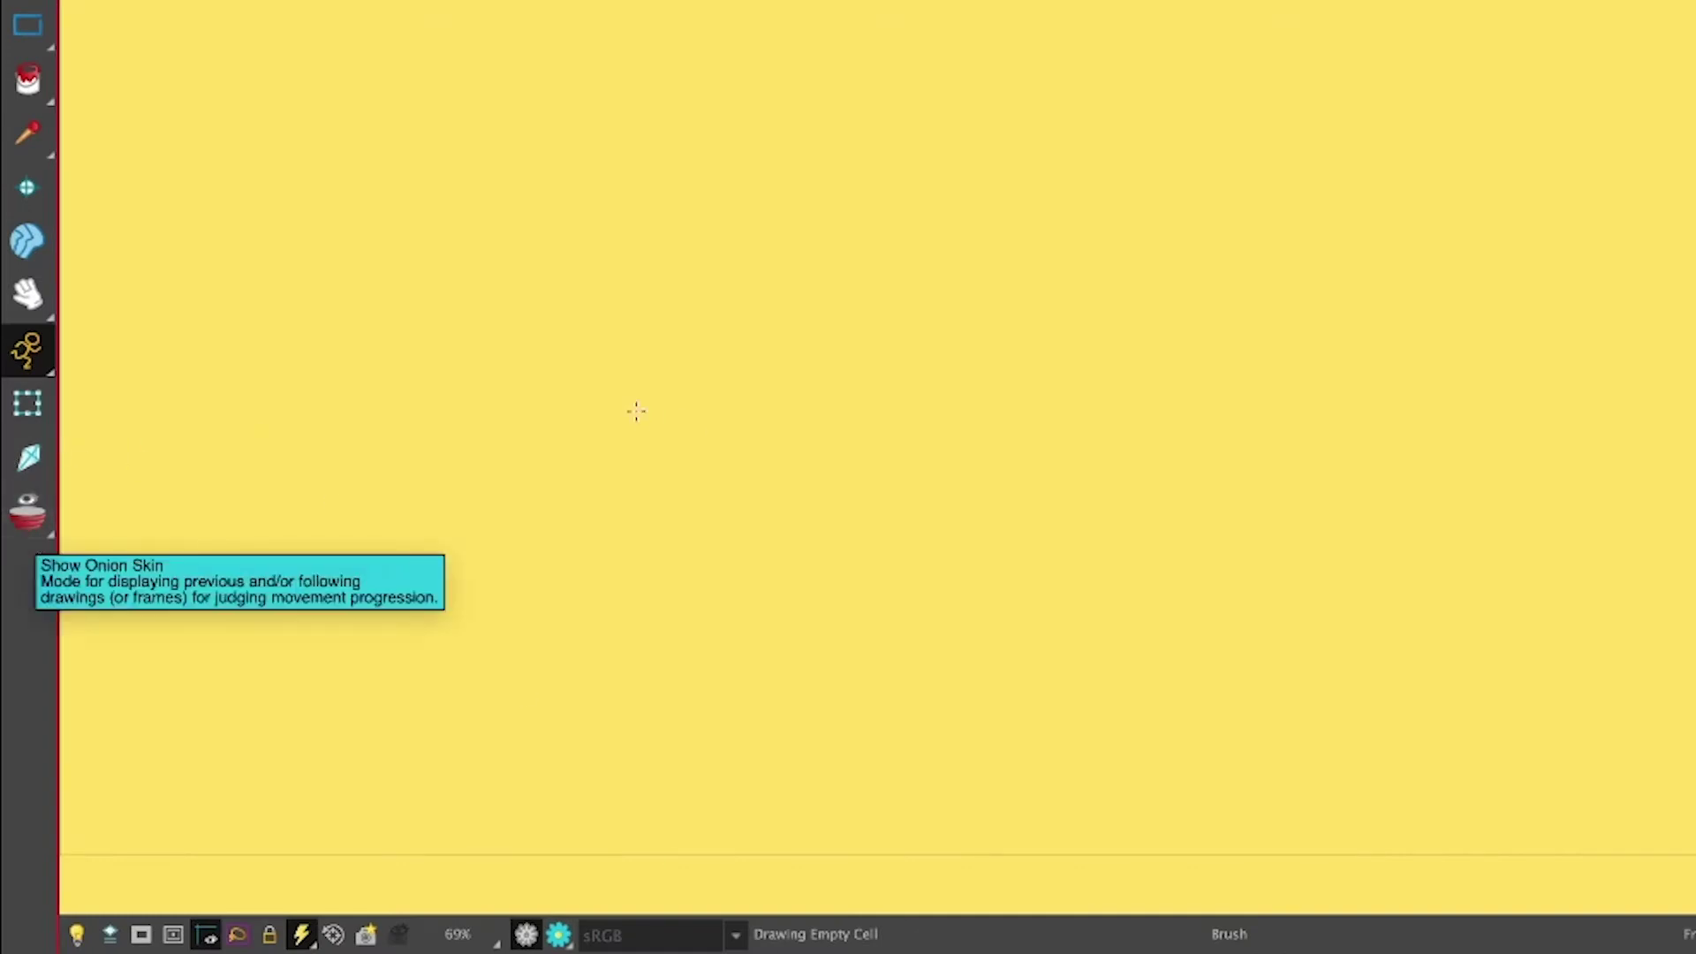
{"action": "left_click", "coordinate": [29, 505]}
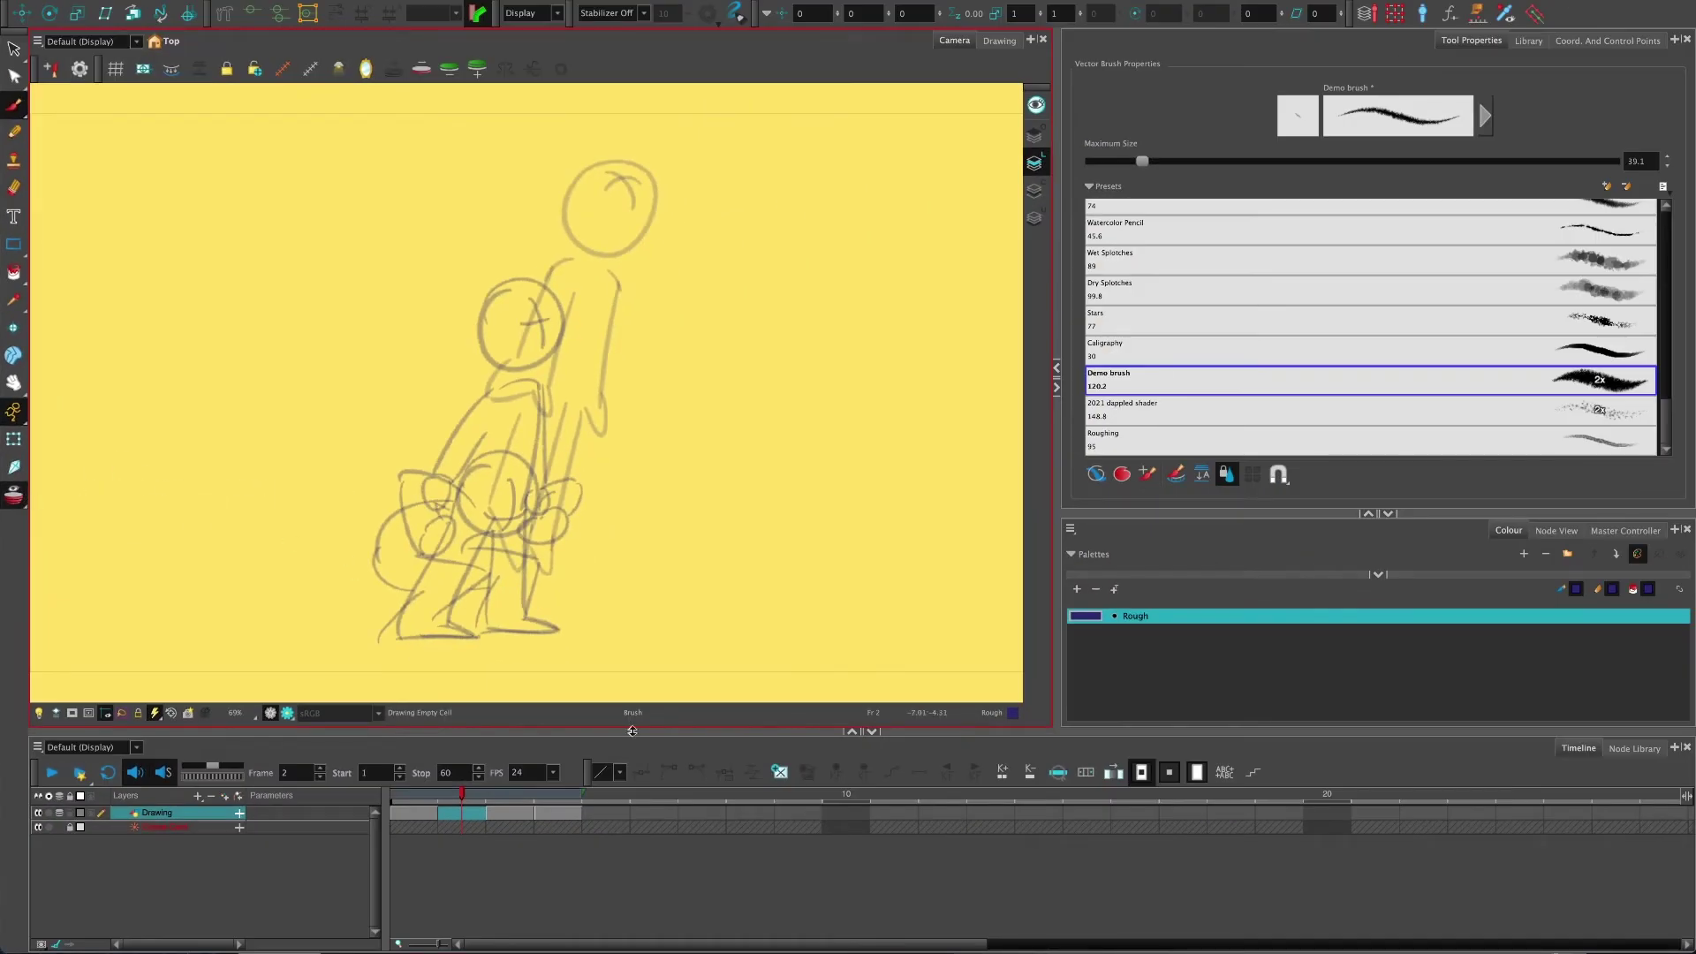
Step: Limit the onion skin range to one previous and one next frame, and go back to frame 2
{"action": "left_click", "coordinate": [655, 798]}
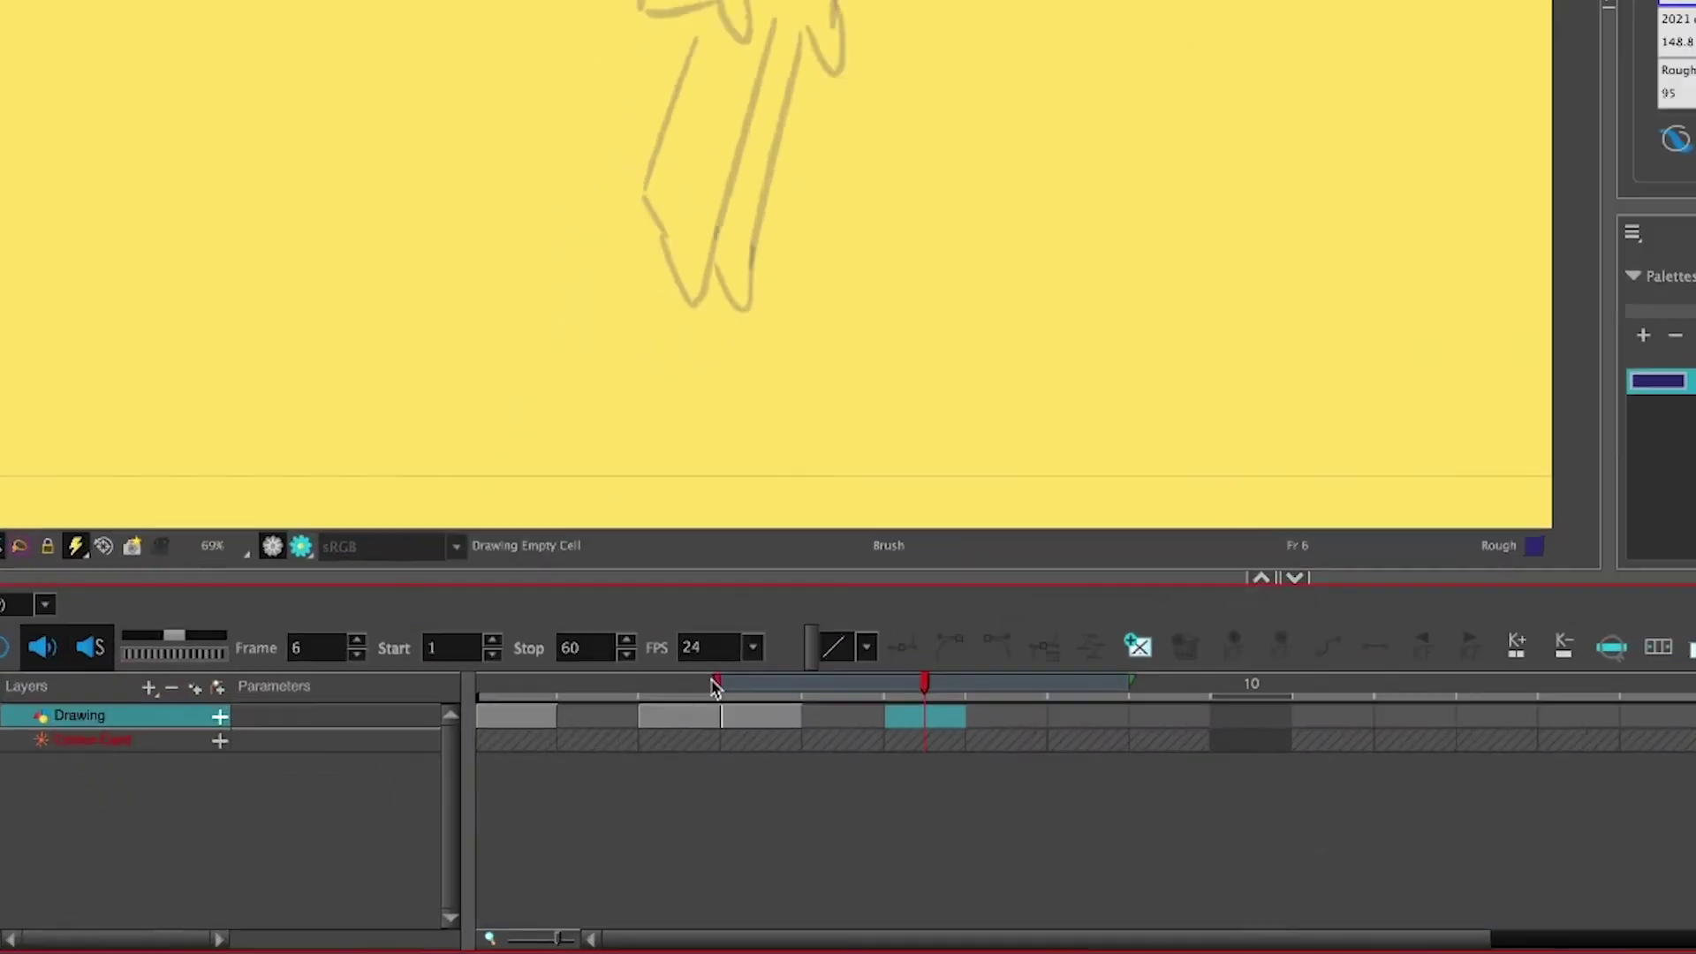
{"action": "left_click_drag", "start_coordinate": [533, 794], "coordinate": [581, 796]}
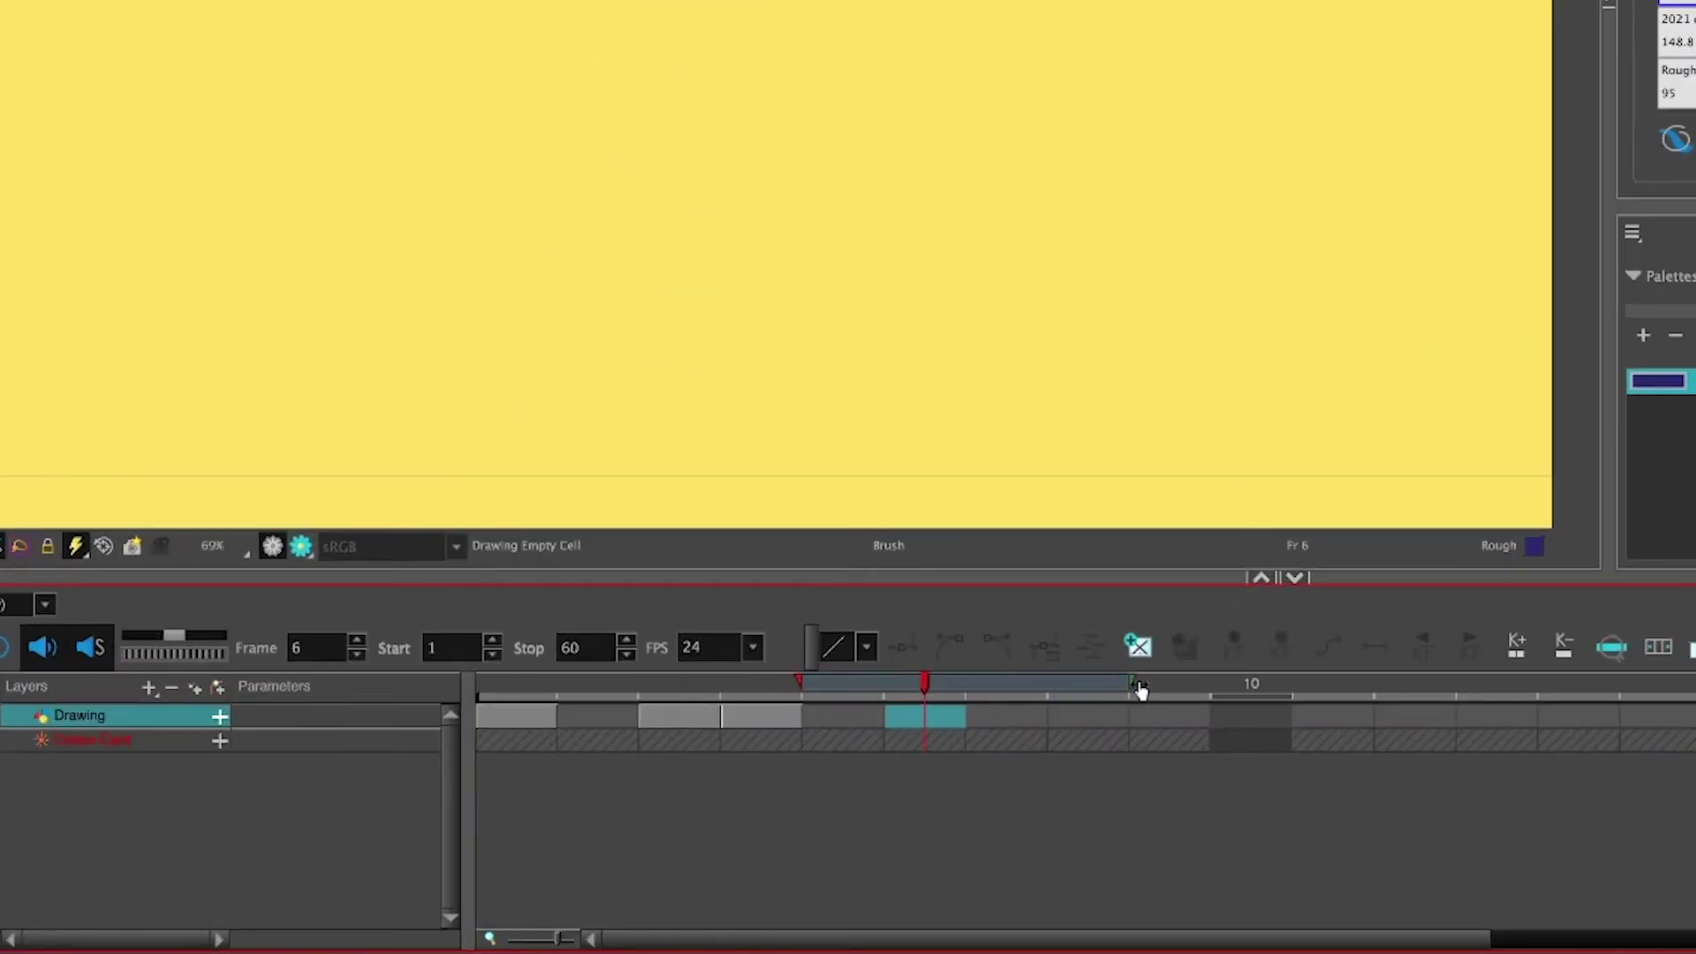
{"action": "left_click_drag", "start_coordinate": [1140, 689], "coordinate": [1047, 686]}
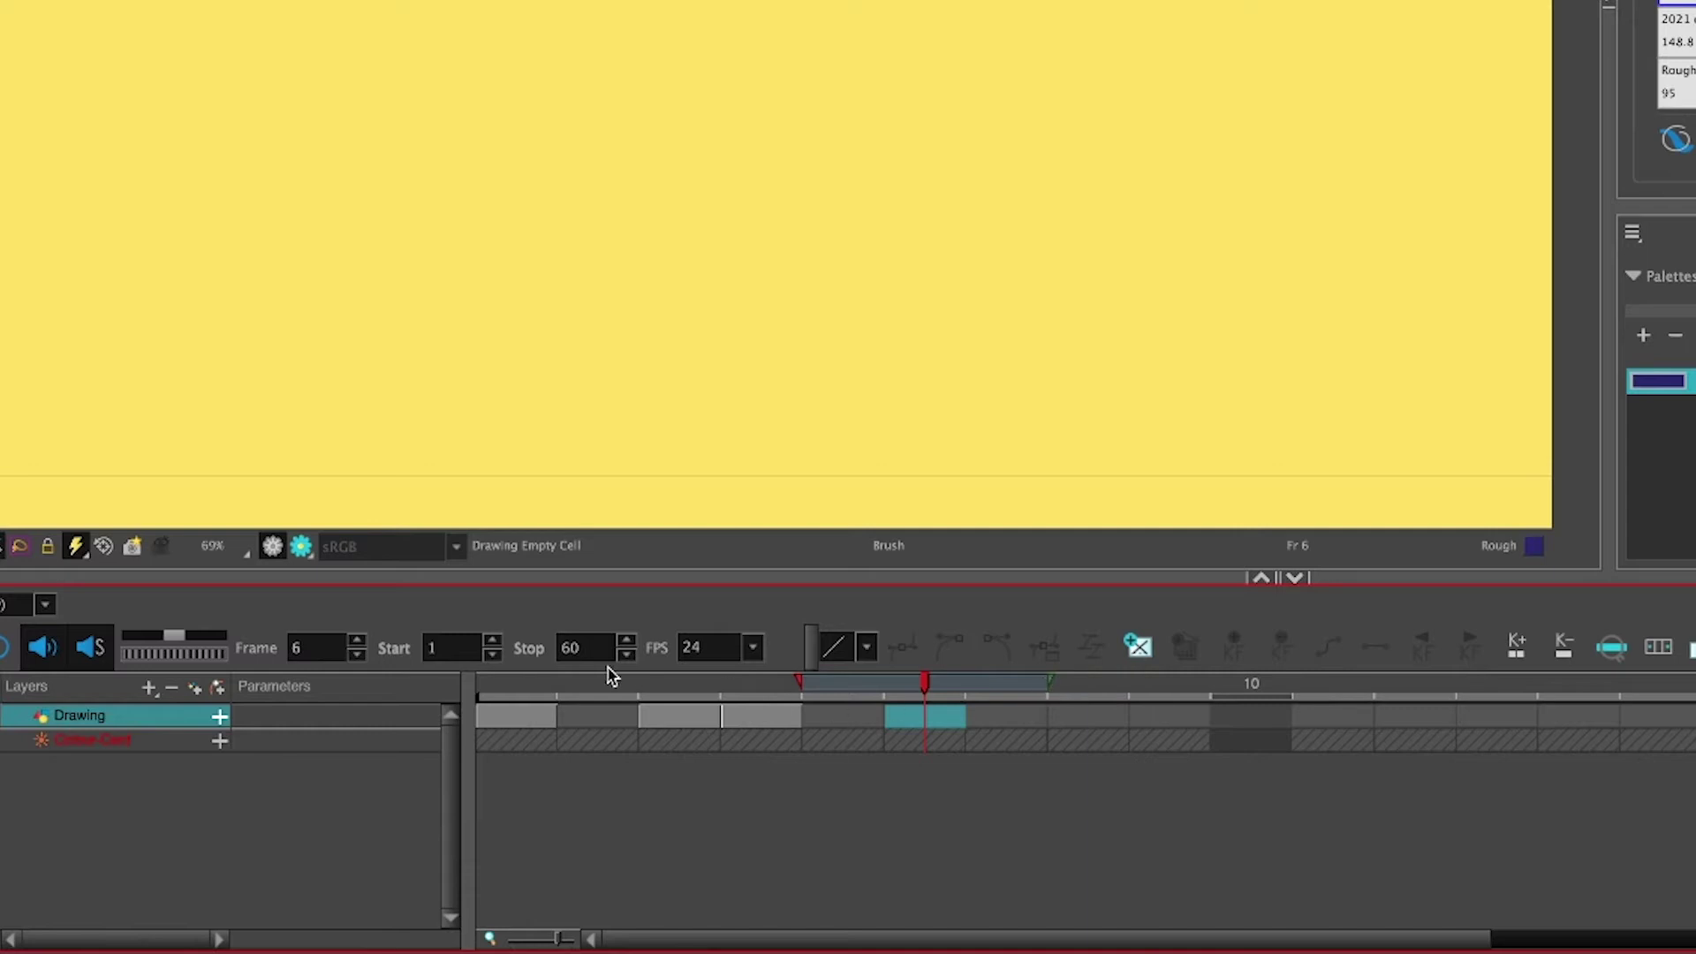
{"action": "left_click", "coordinate": [591, 699]}
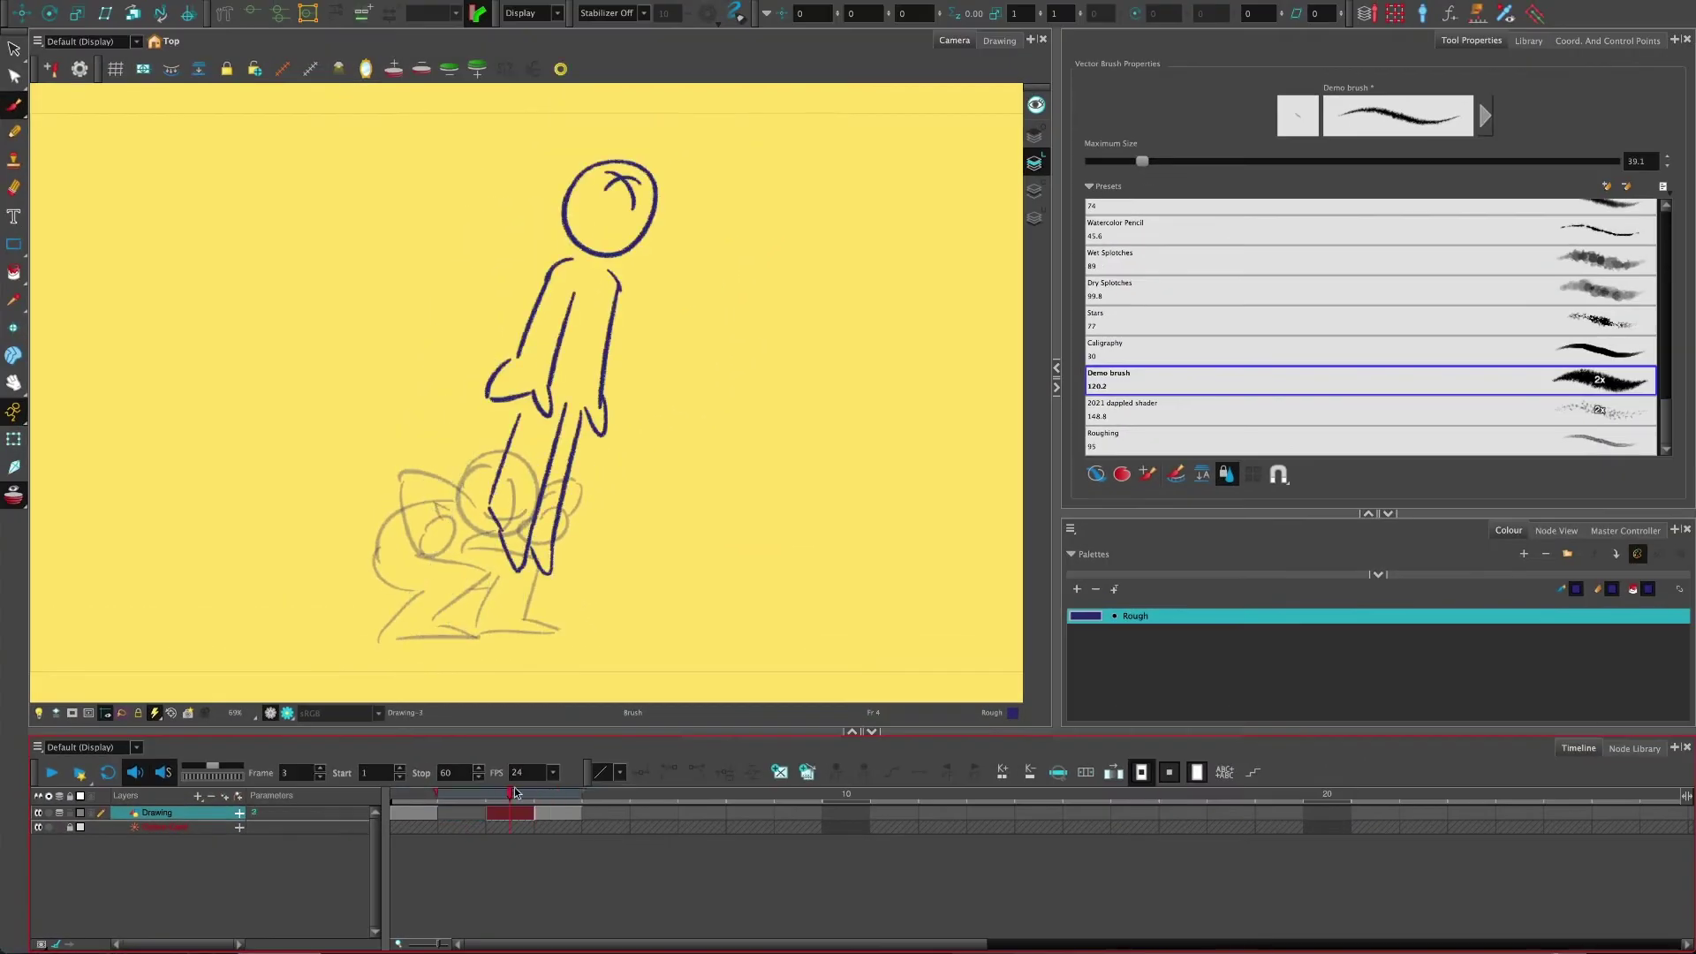
{"action": "left_click", "coordinate": [464, 793]}
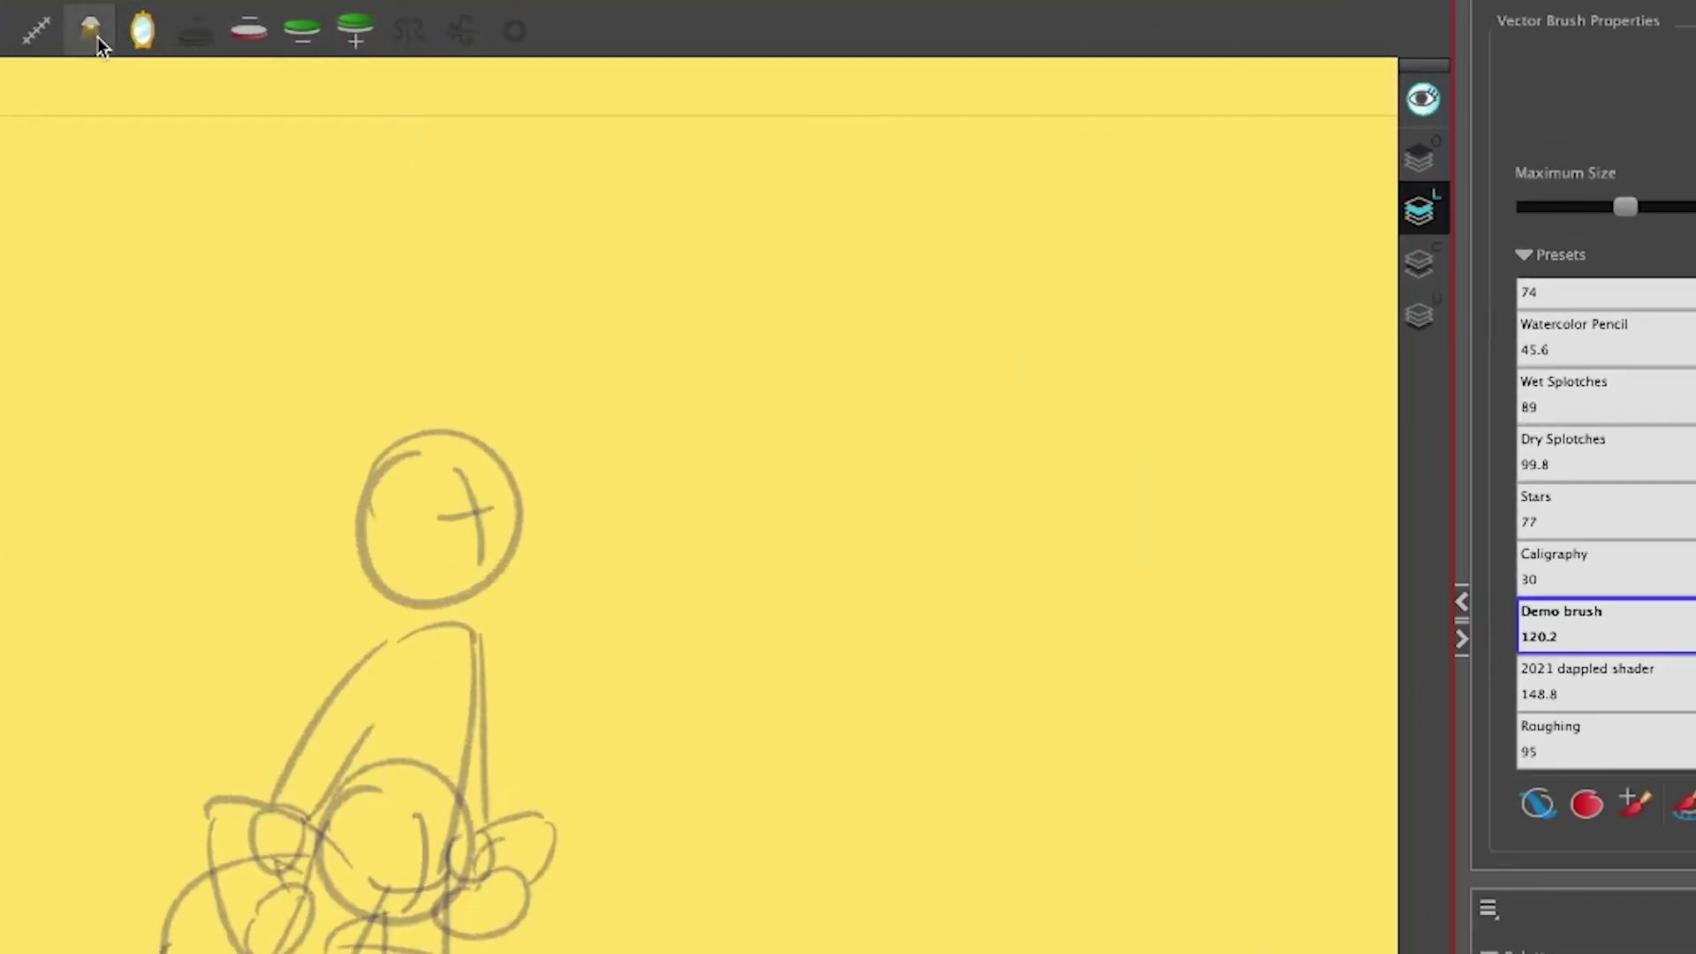
Step: Lower the onion skin opacity slightly in the onion skin and light table transparency settings
{"action": "left_click", "coordinate": [102, 35]}
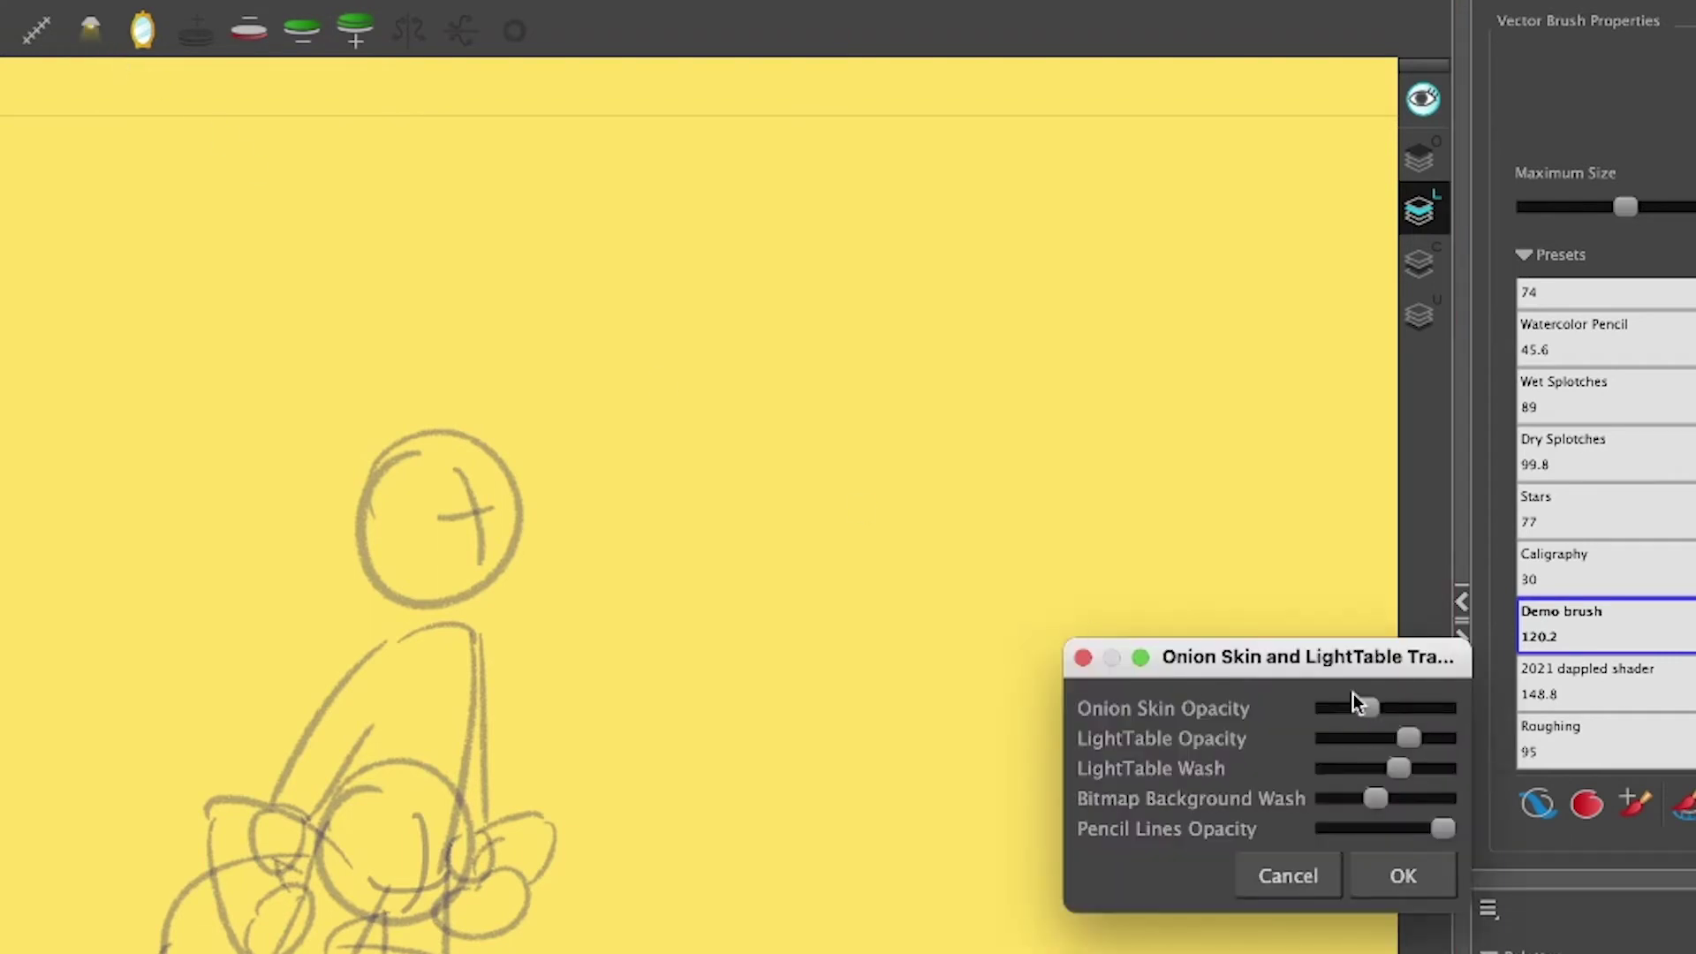
{"action": "mouse_move", "coordinate": [1348, 707]}
{"action": "left_mouse_down"}
{"action": "mouse_move", "coordinate": [1364, 713]}
{"action": "mouse_move", "coordinate": [1334, 714]}
{"action": "mouse_move", "coordinate": [1355, 707]}
{"action": "left_mouse_up"}
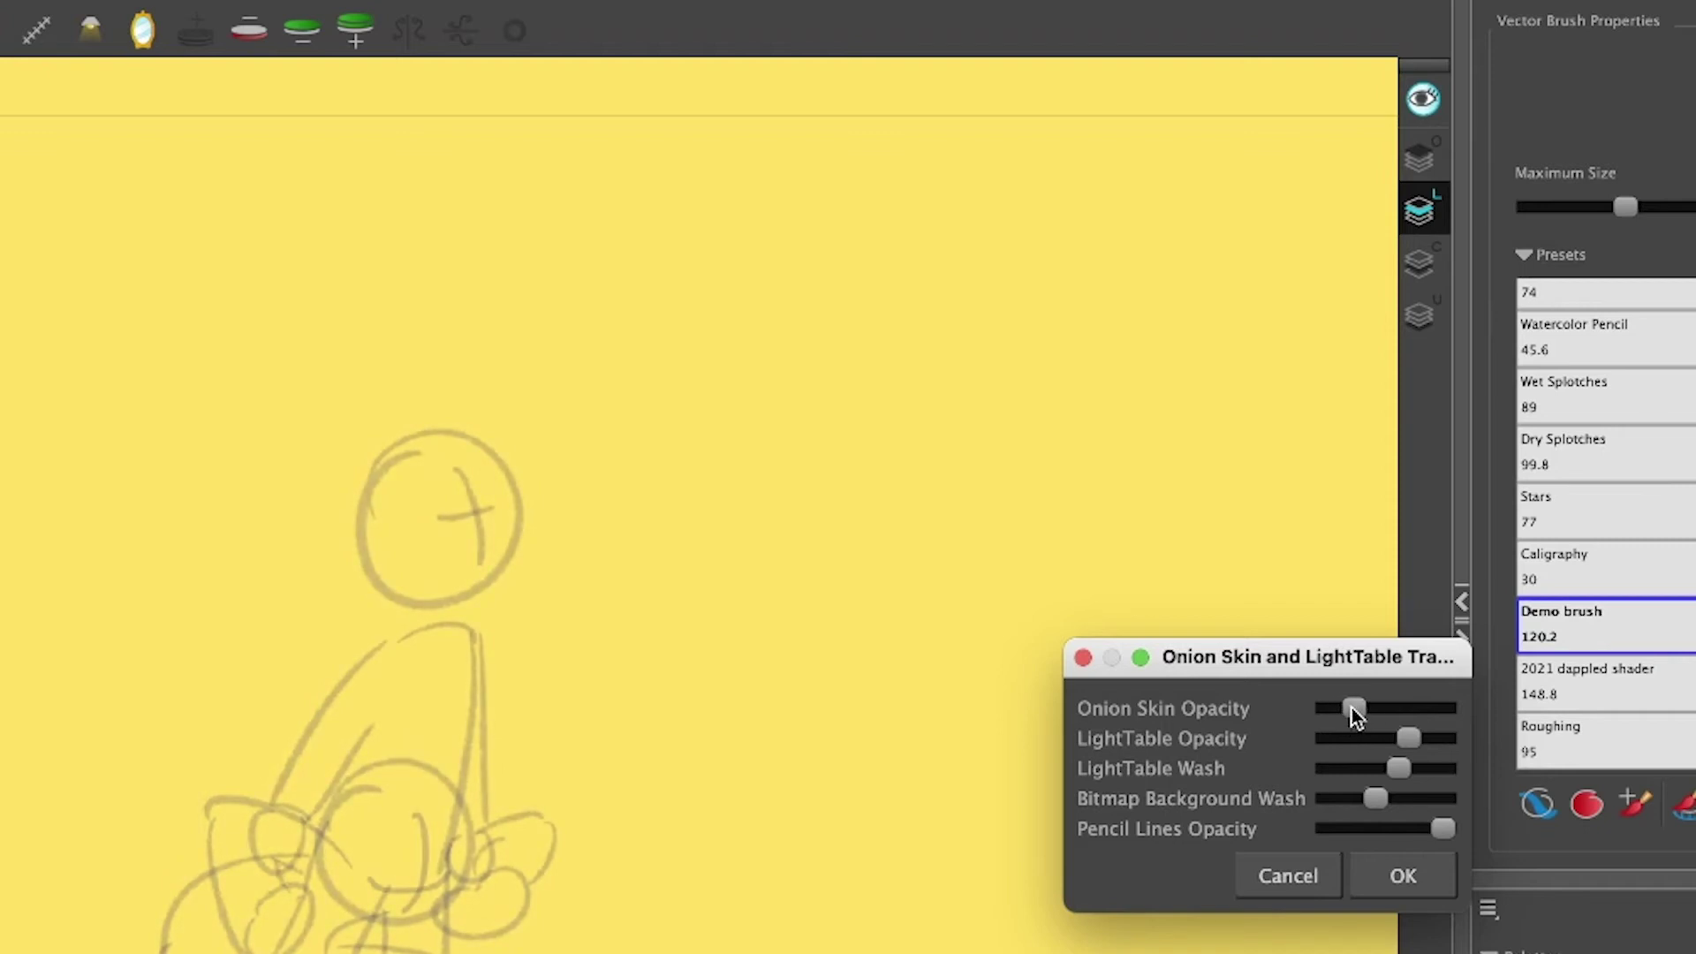
{"action": "left_click", "coordinate": [1373, 879]}
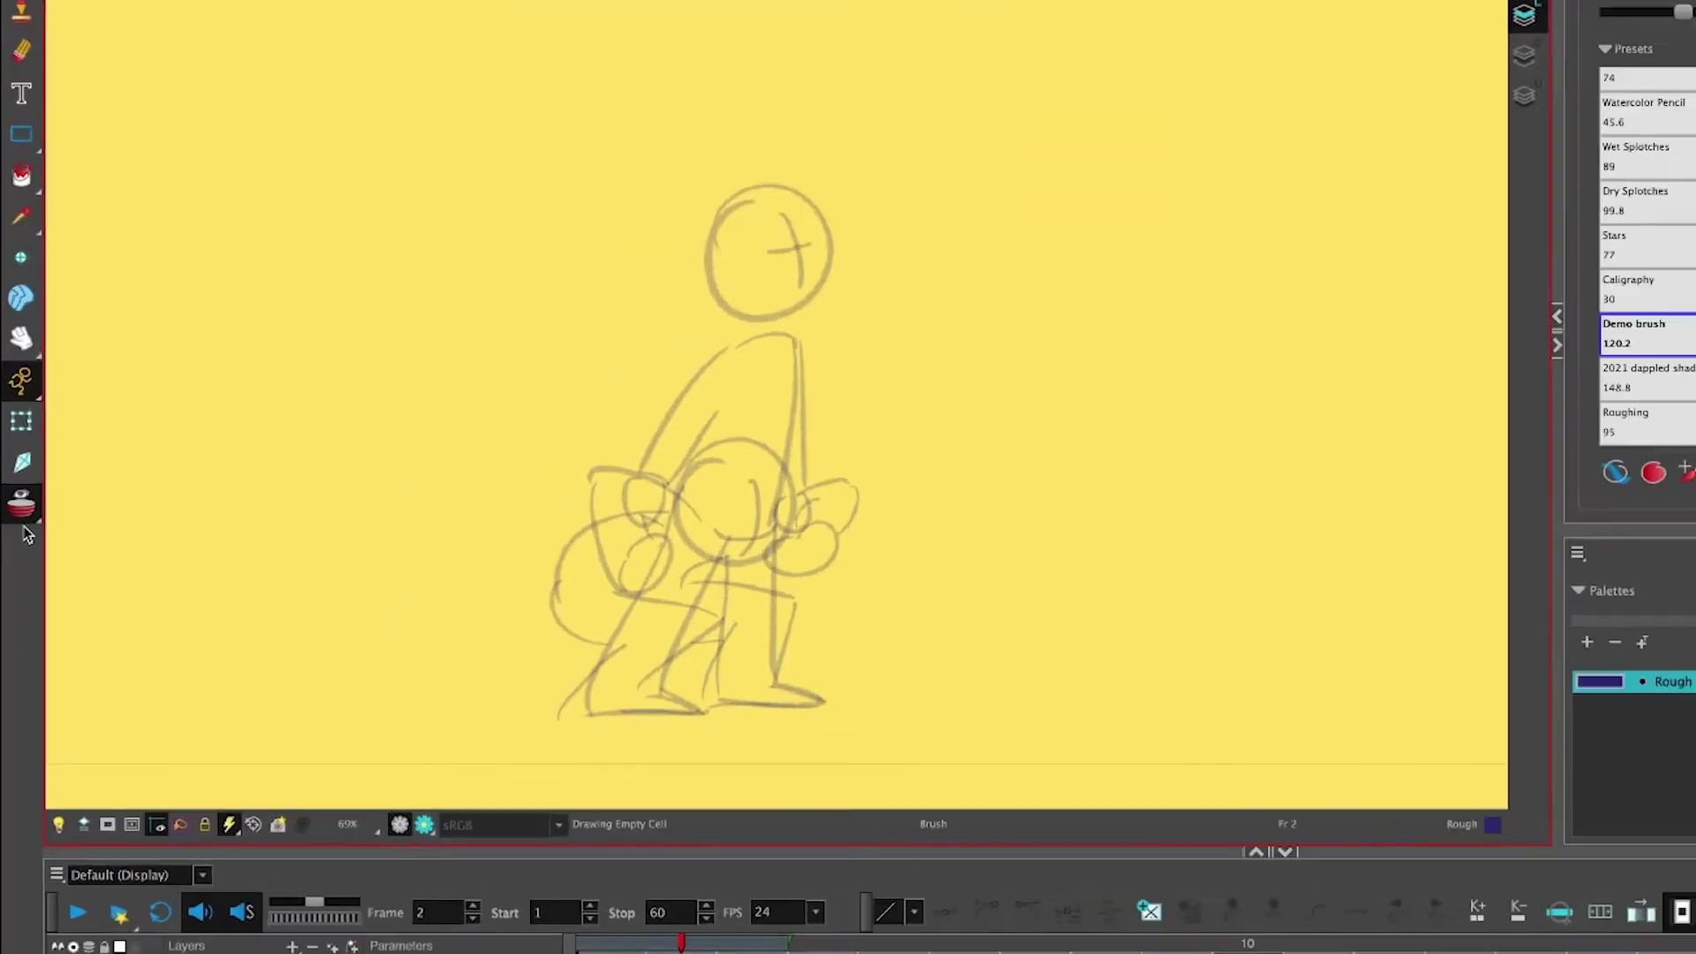
Step: Add the Onion Skin view alongside the Tool Properties view
{"action": "left_click", "coordinate": [19, 500]}
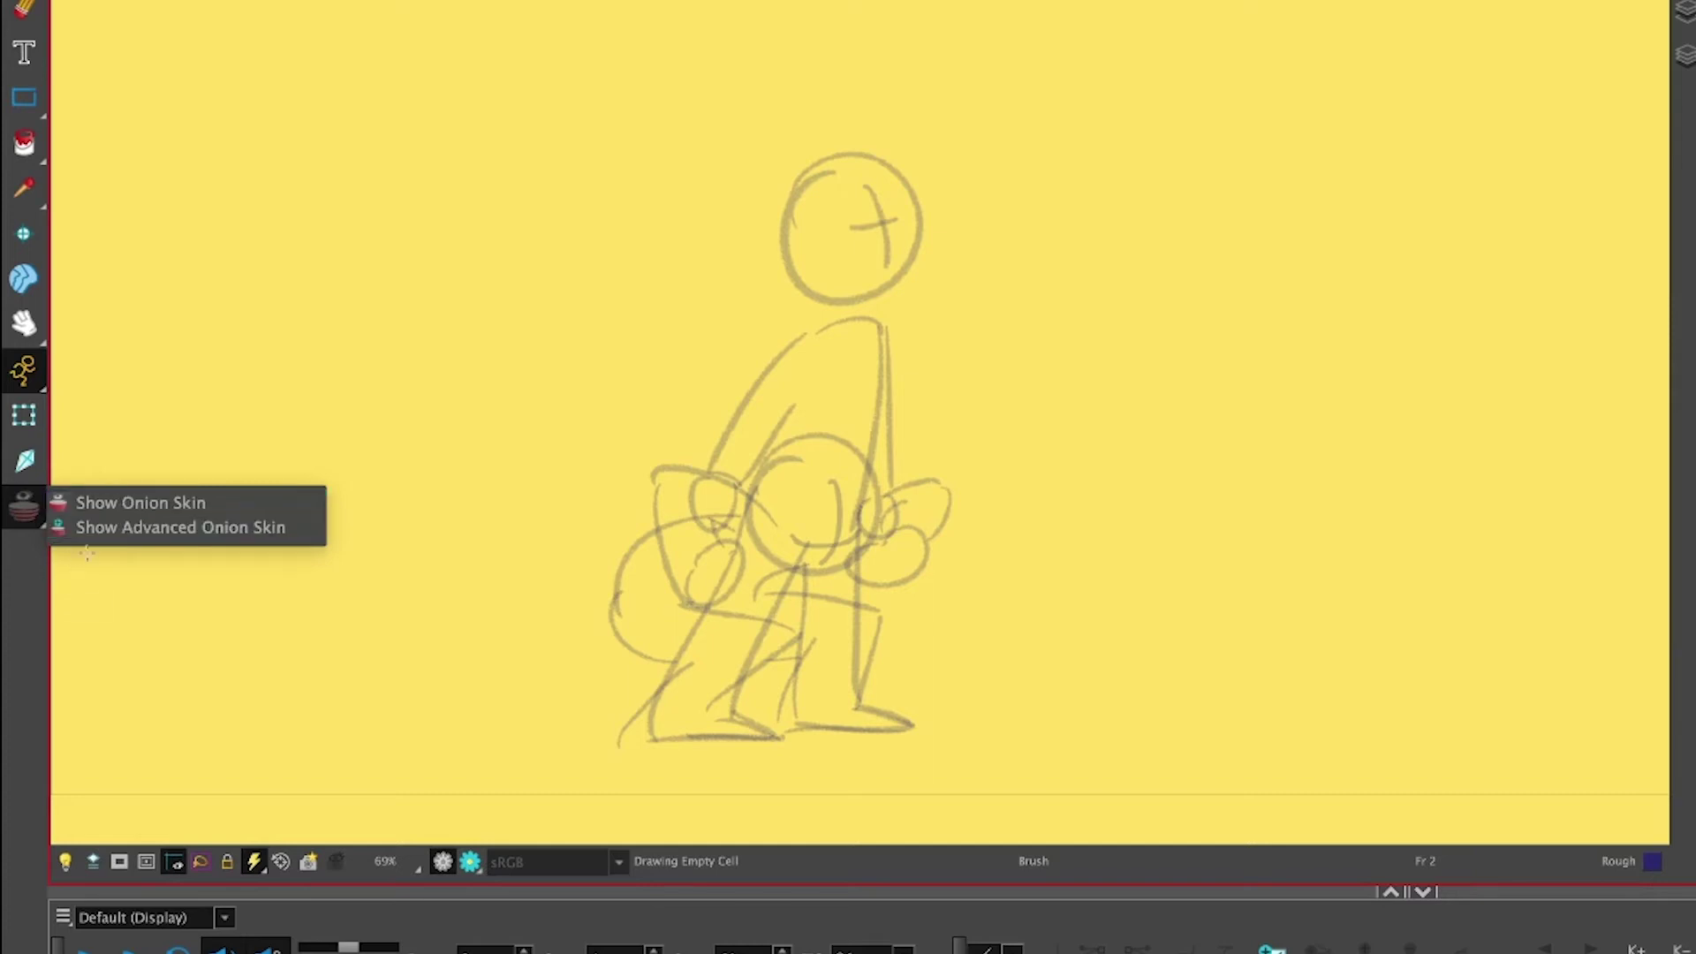
{"action": "left_click", "coordinate": [1109, 919]}
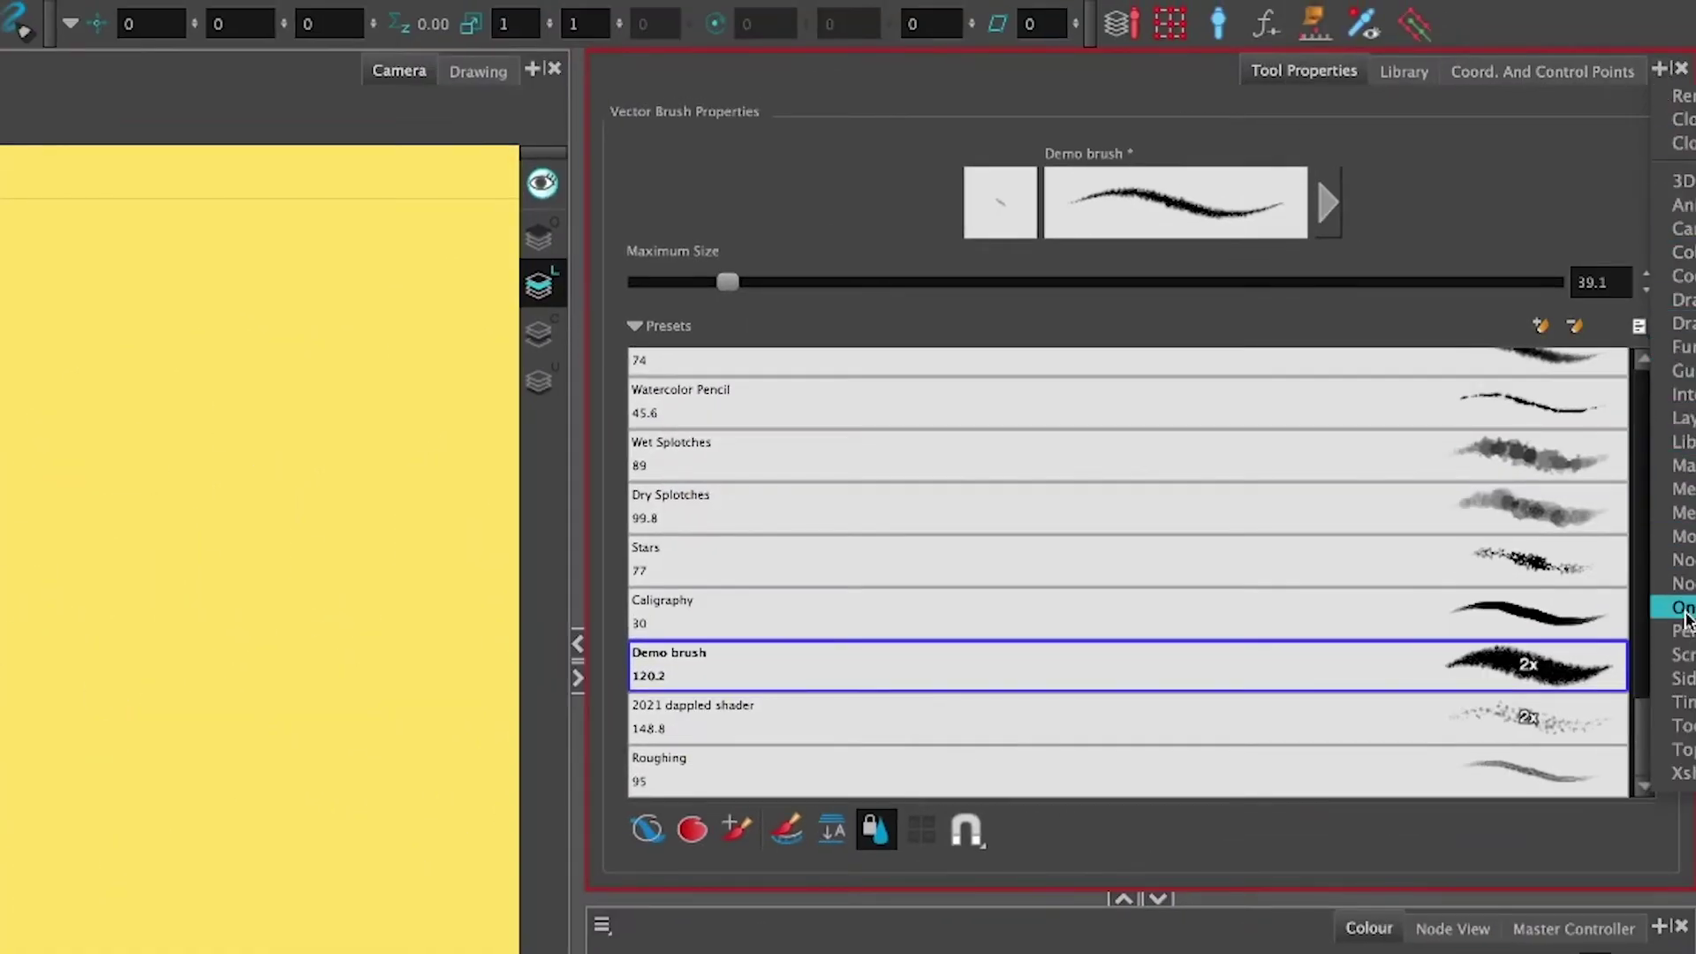
{"action": "left_click", "coordinate": [1685, 615]}
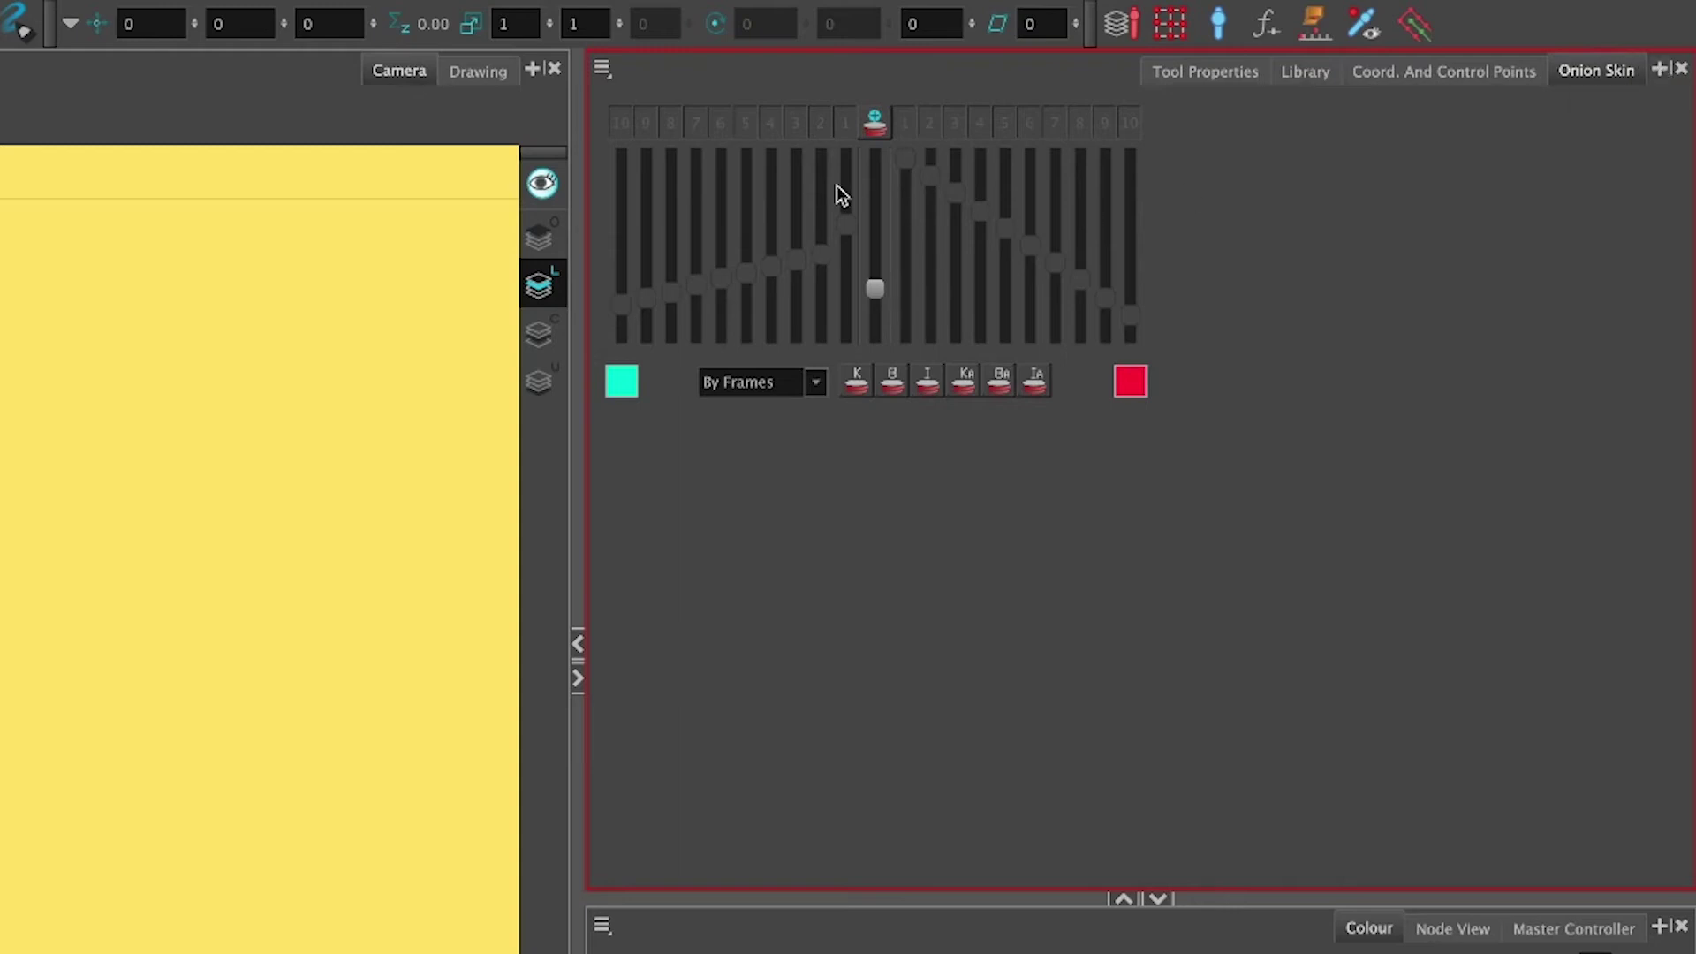
{"action": "left_click", "coordinate": [873, 124]}
Step: Set the onion skin display mode to Coloured
{"action": "left_click", "coordinate": [603, 70]}
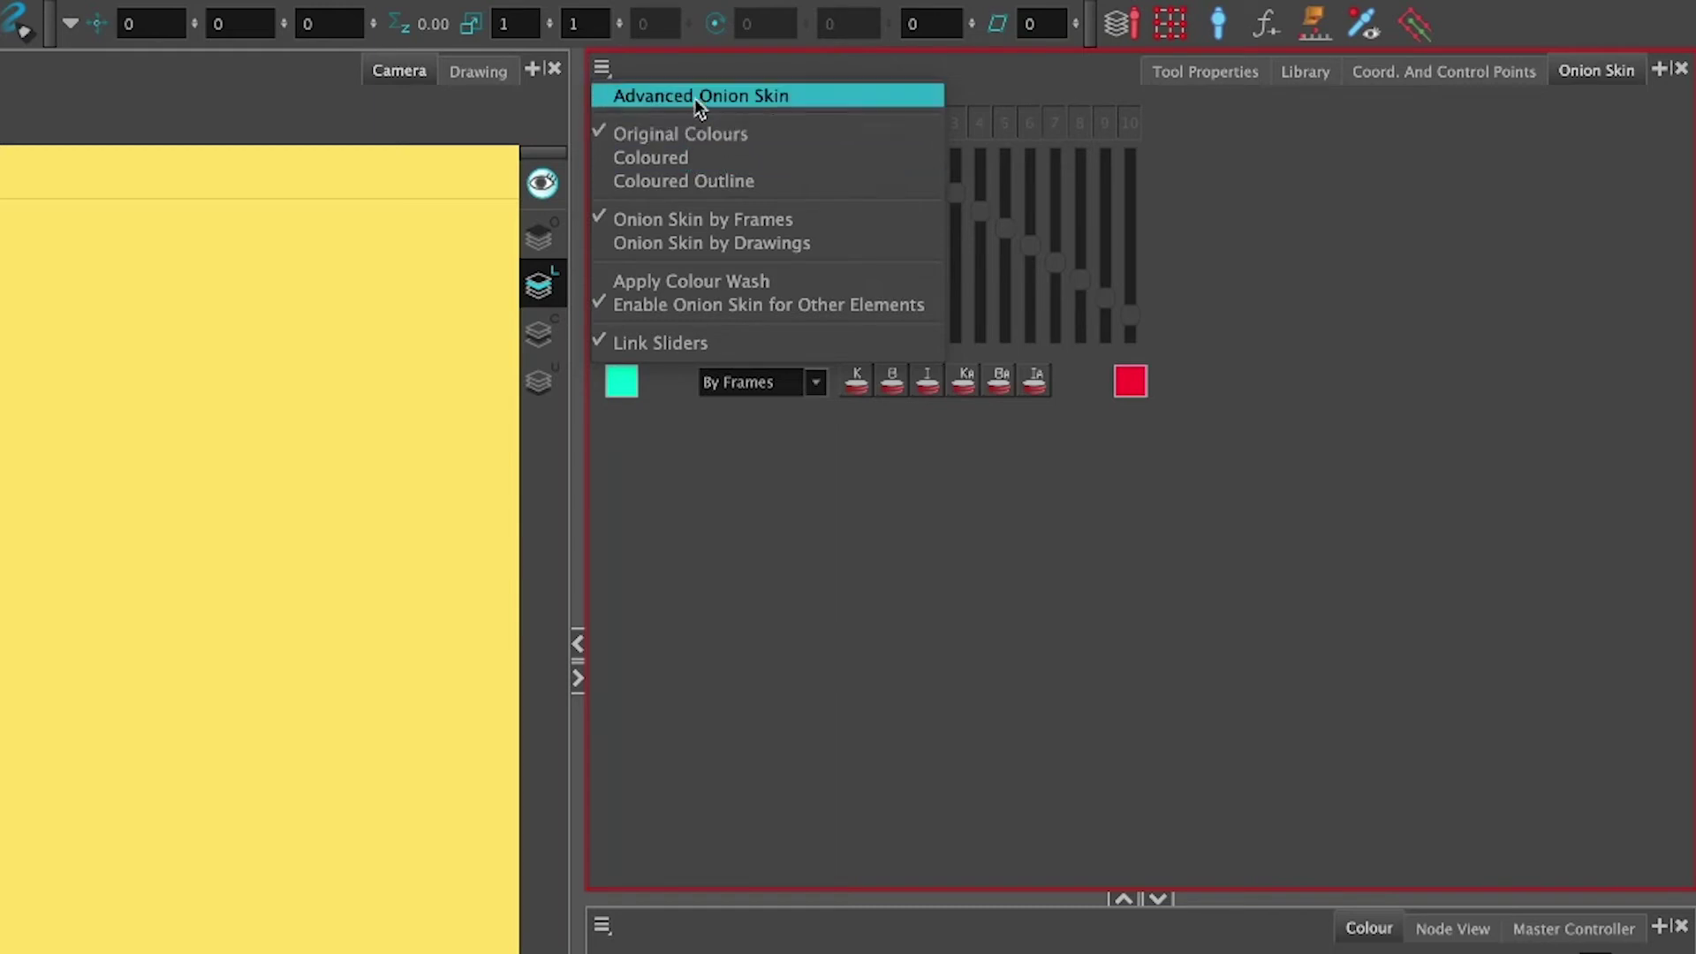
{"action": "left_click", "coordinate": [731, 156]}
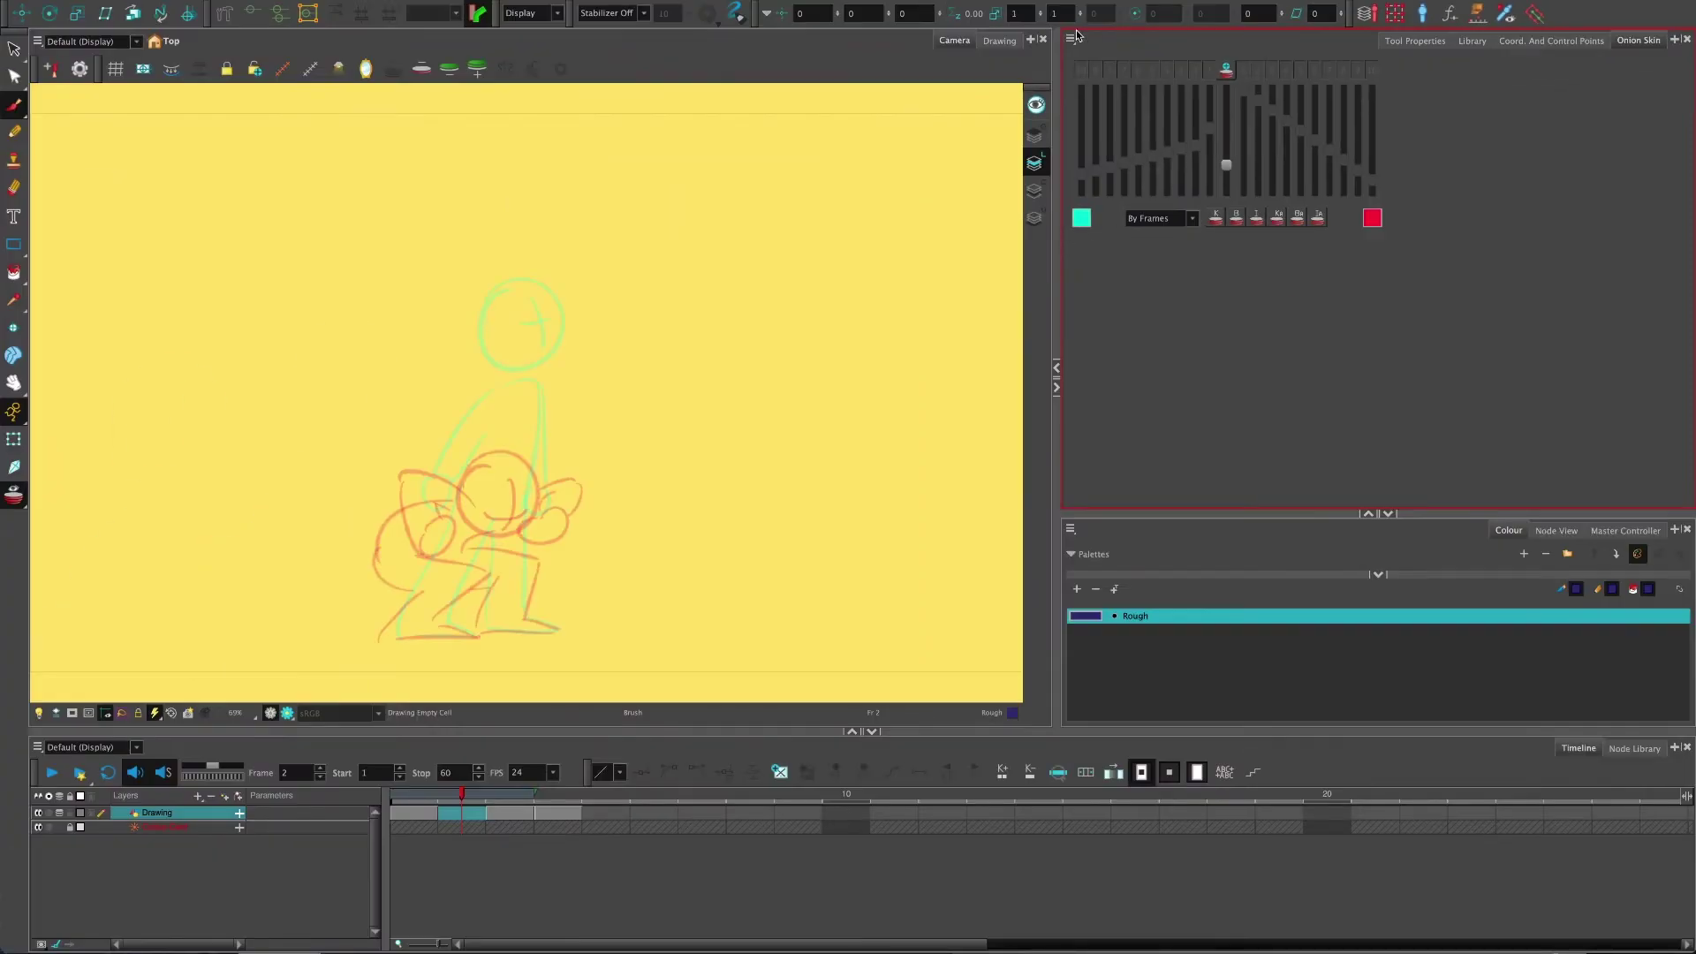
{"action": "left_click", "coordinate": [1072, 40]}
{"action": "left_click", "coordinate": [1092, 226]}
Step: Try the Coloured Outline and Original Colours onion skin modes, and switch back to Coloured
{"action": "left_click", "coordinate": [1070, 38]}
{"action": "left_click", "coordinate": [1104, 101]}
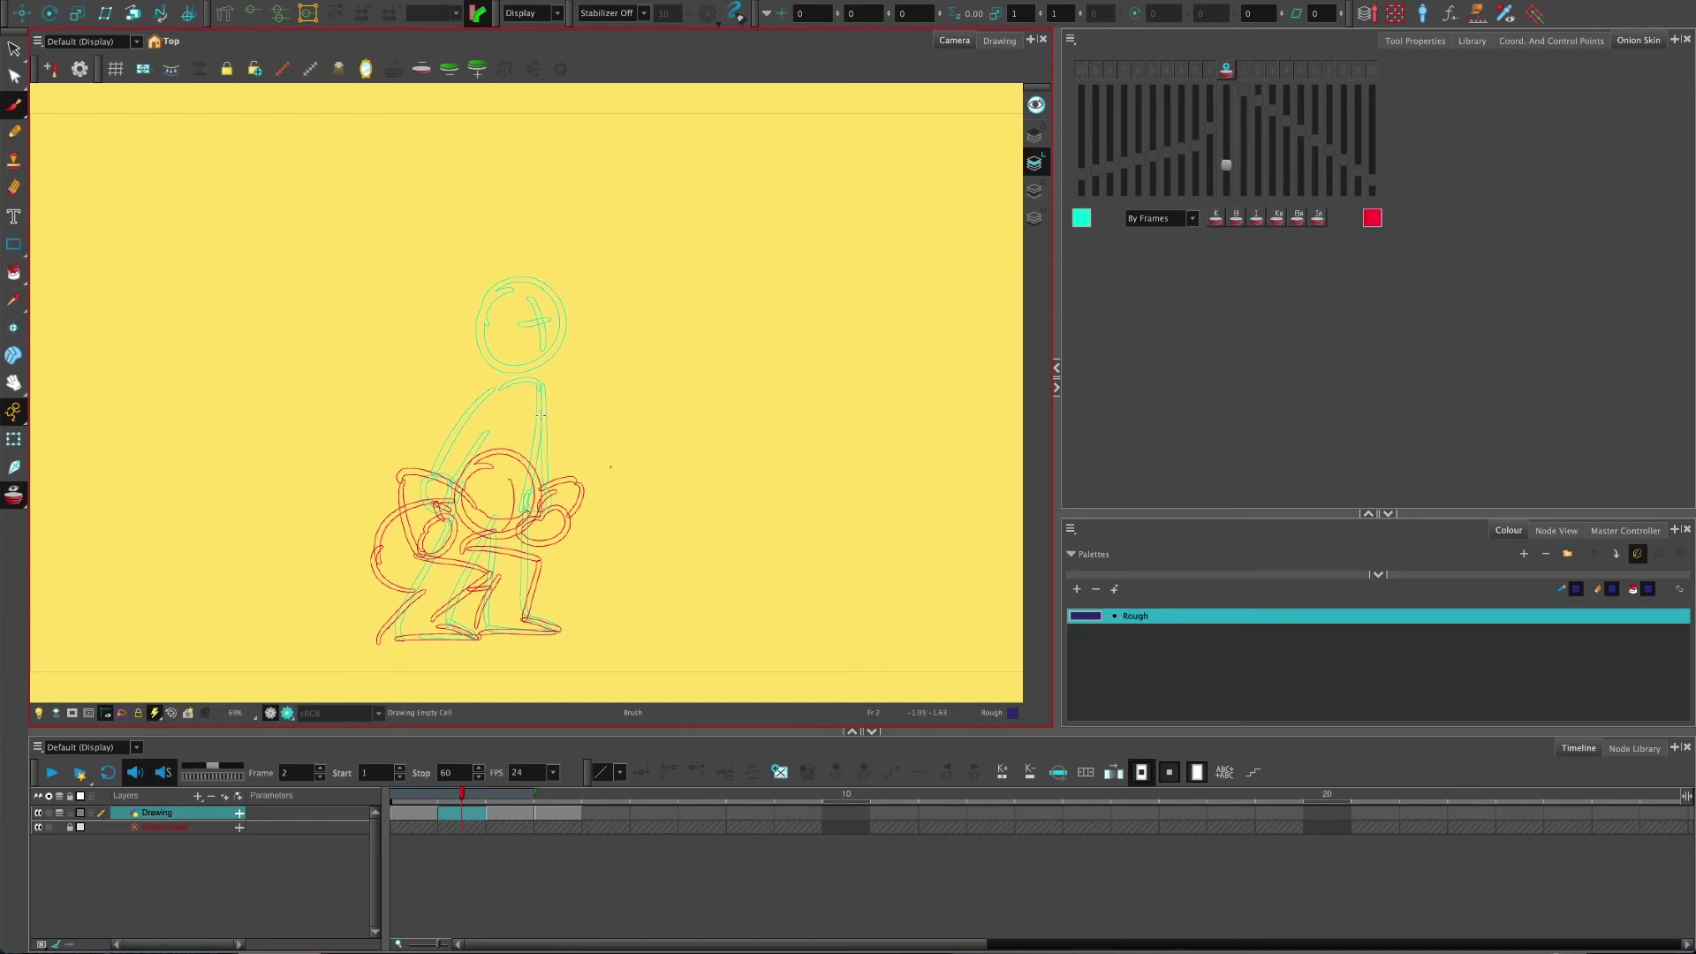
{"action": "left_click", "coordinate": [1070, 40]}
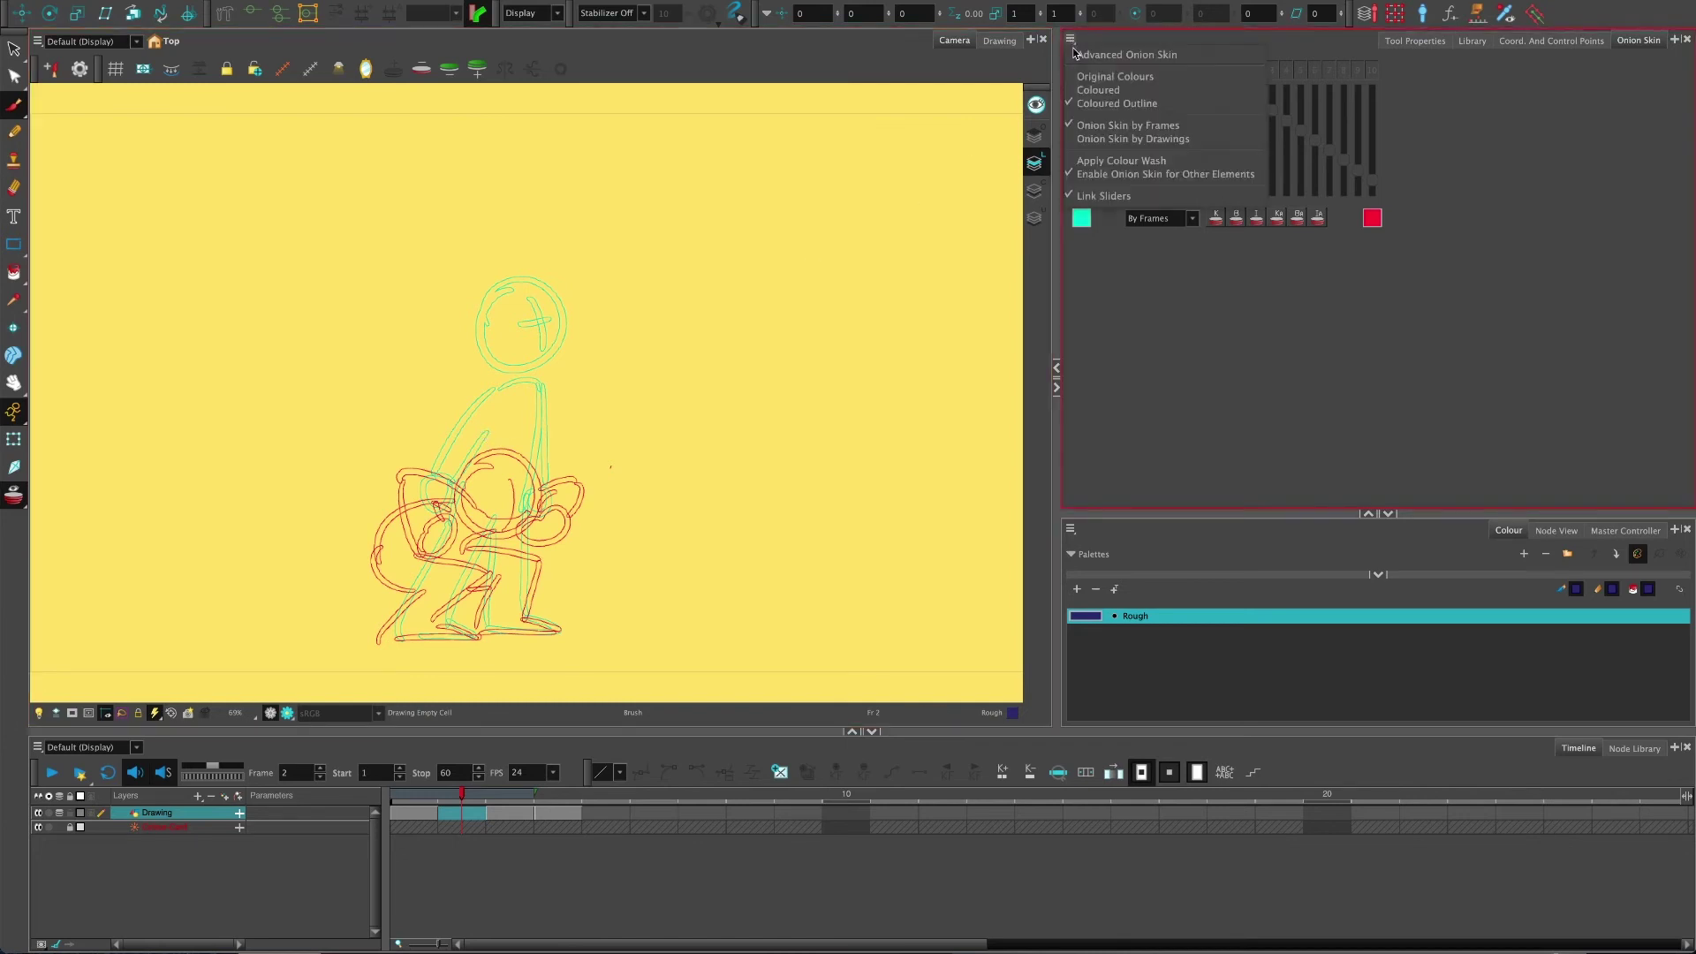
{"action": "left_click", "coordinate": [1095, 89]}
{"action": "left_click", "coordinate": [1071, 40]}
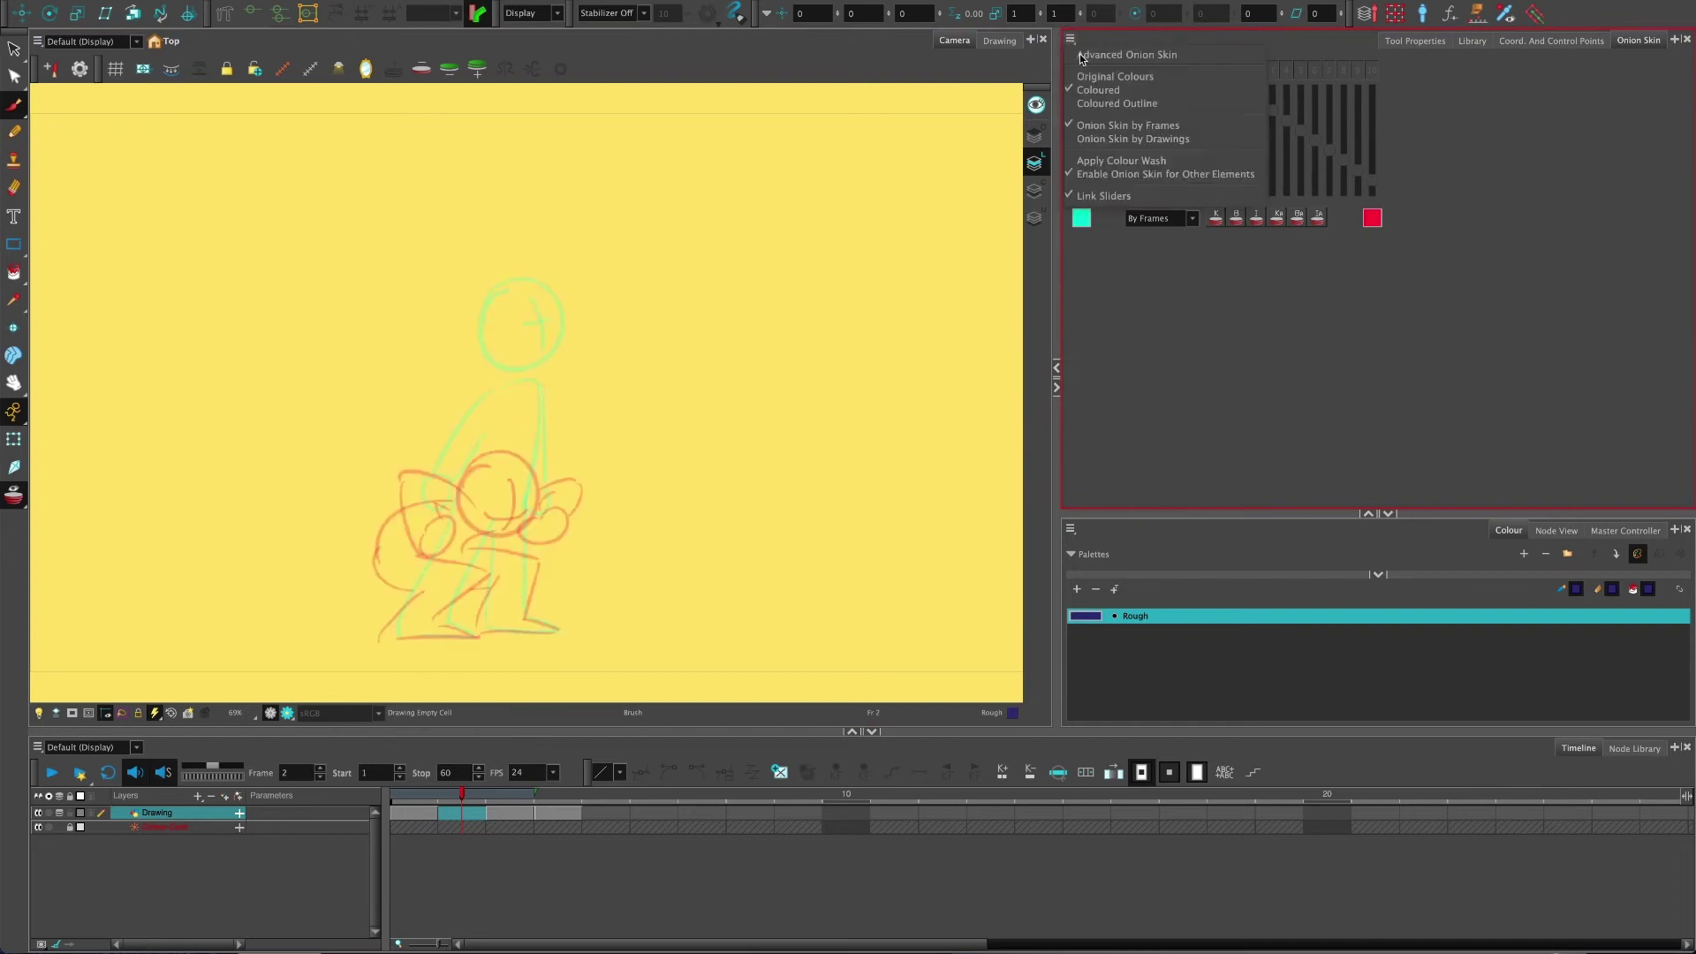
{"action": "left_click", "coordinate": [1095, 77]}
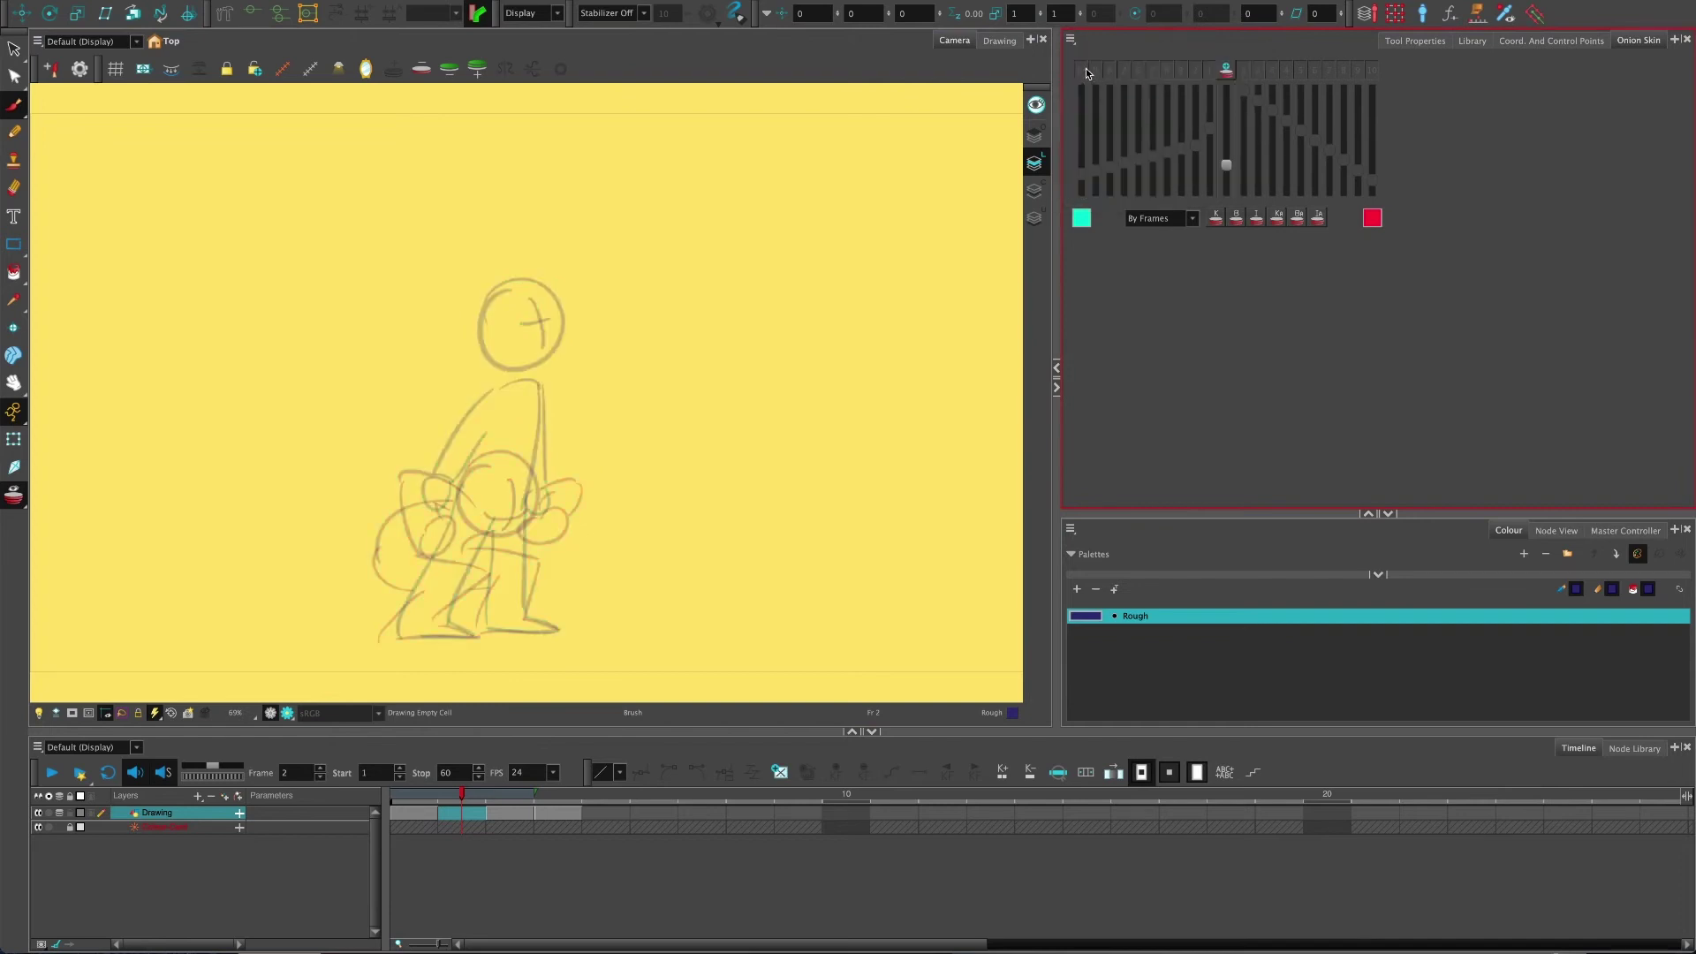
{"action": "left_click", "coordinate": [1070, 40]}
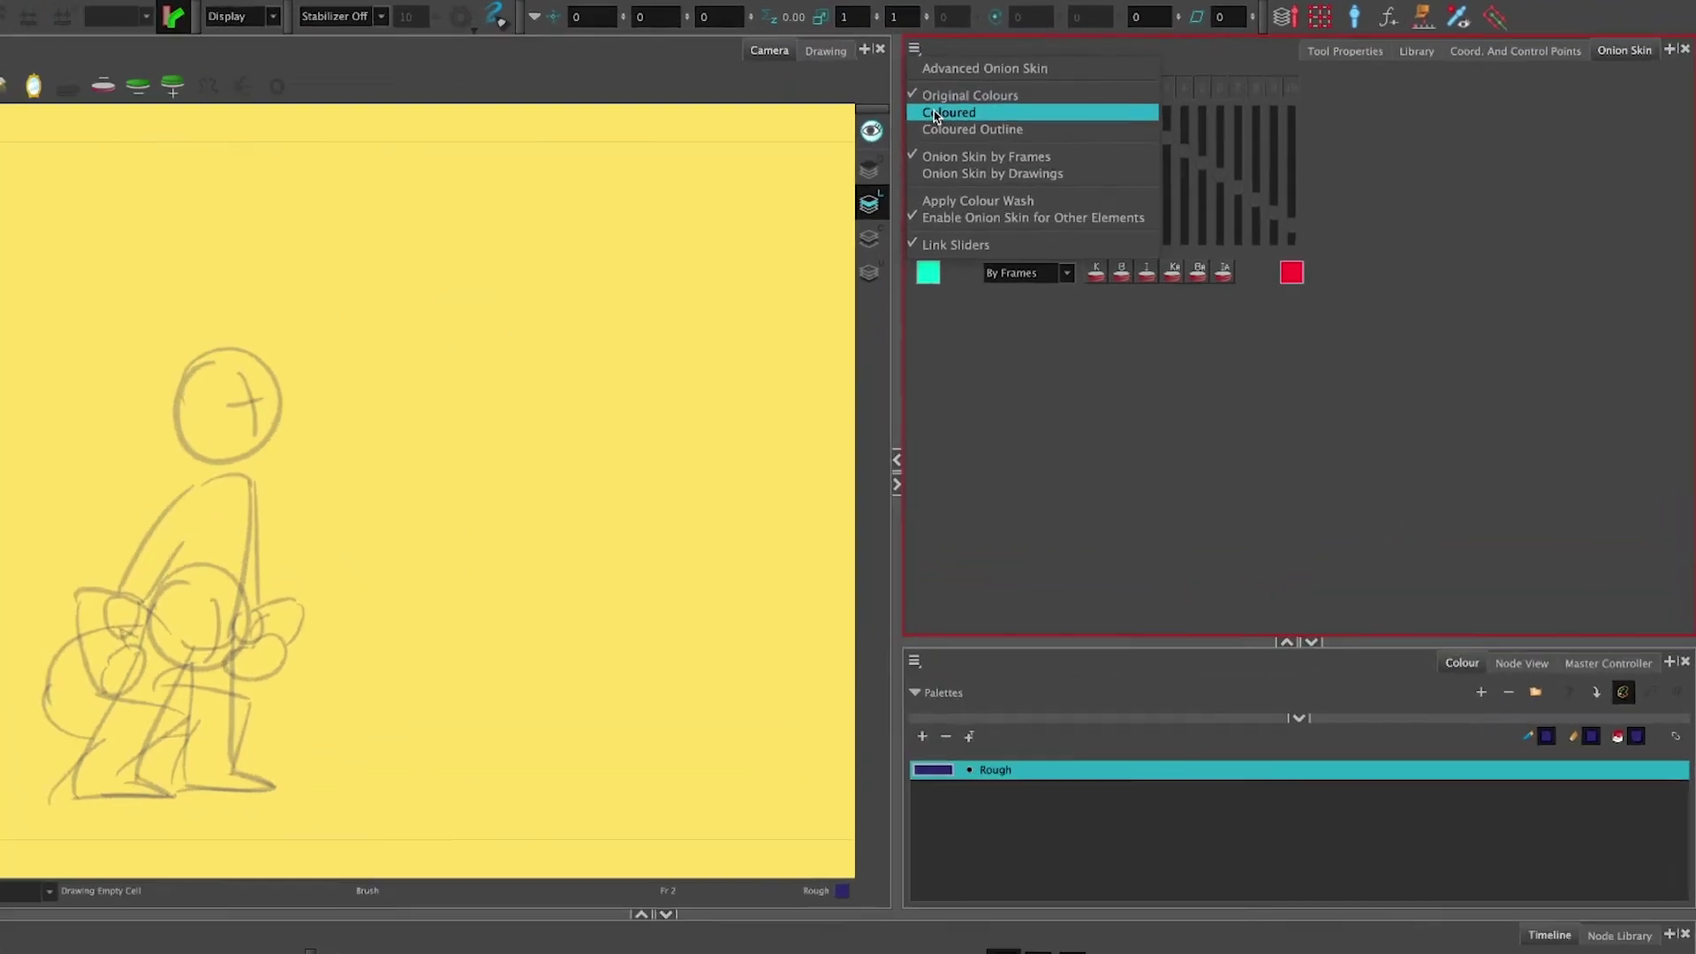
{"action": "left_click", "coordinate": [935, 113]}
Step: Try extending the first drawing's exposure to frame 5 to check onion skinning by frames, and restore the original timing
{"action": "left_click", "coordinate": [914, 48]}
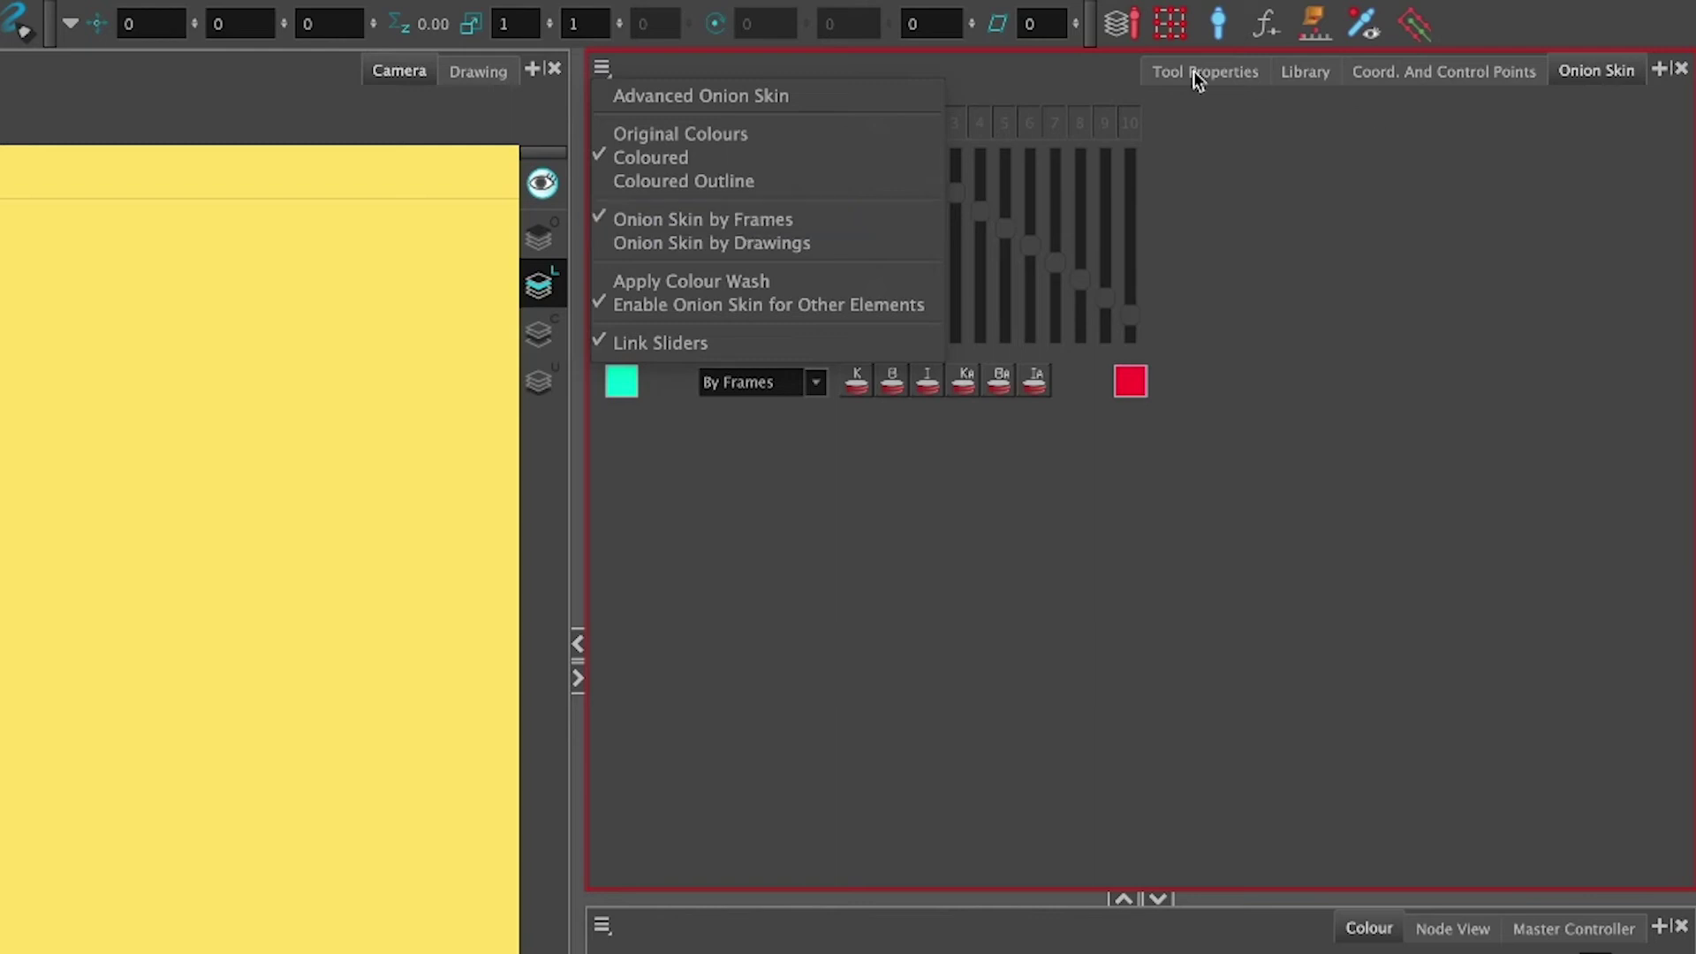
{"action": "left_click", "coordinate": [835, 241]}
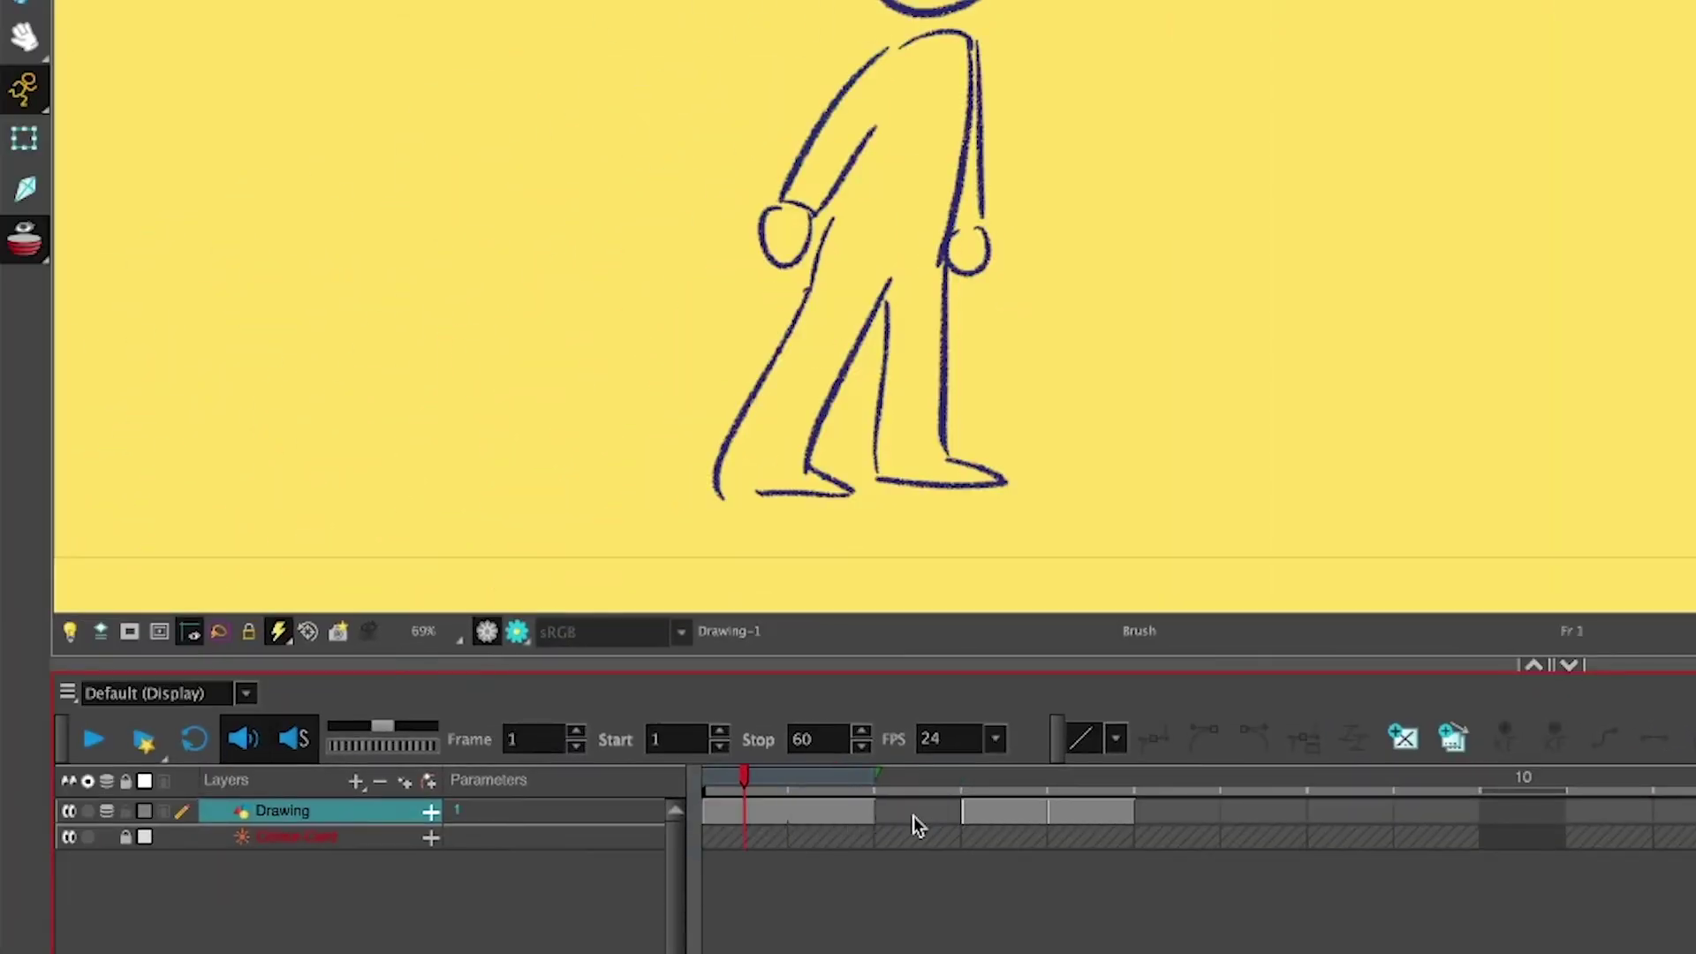
{"action": "left_click_drag", "start_coordinate": [913, 816], "coordinate": [1100, 818]}
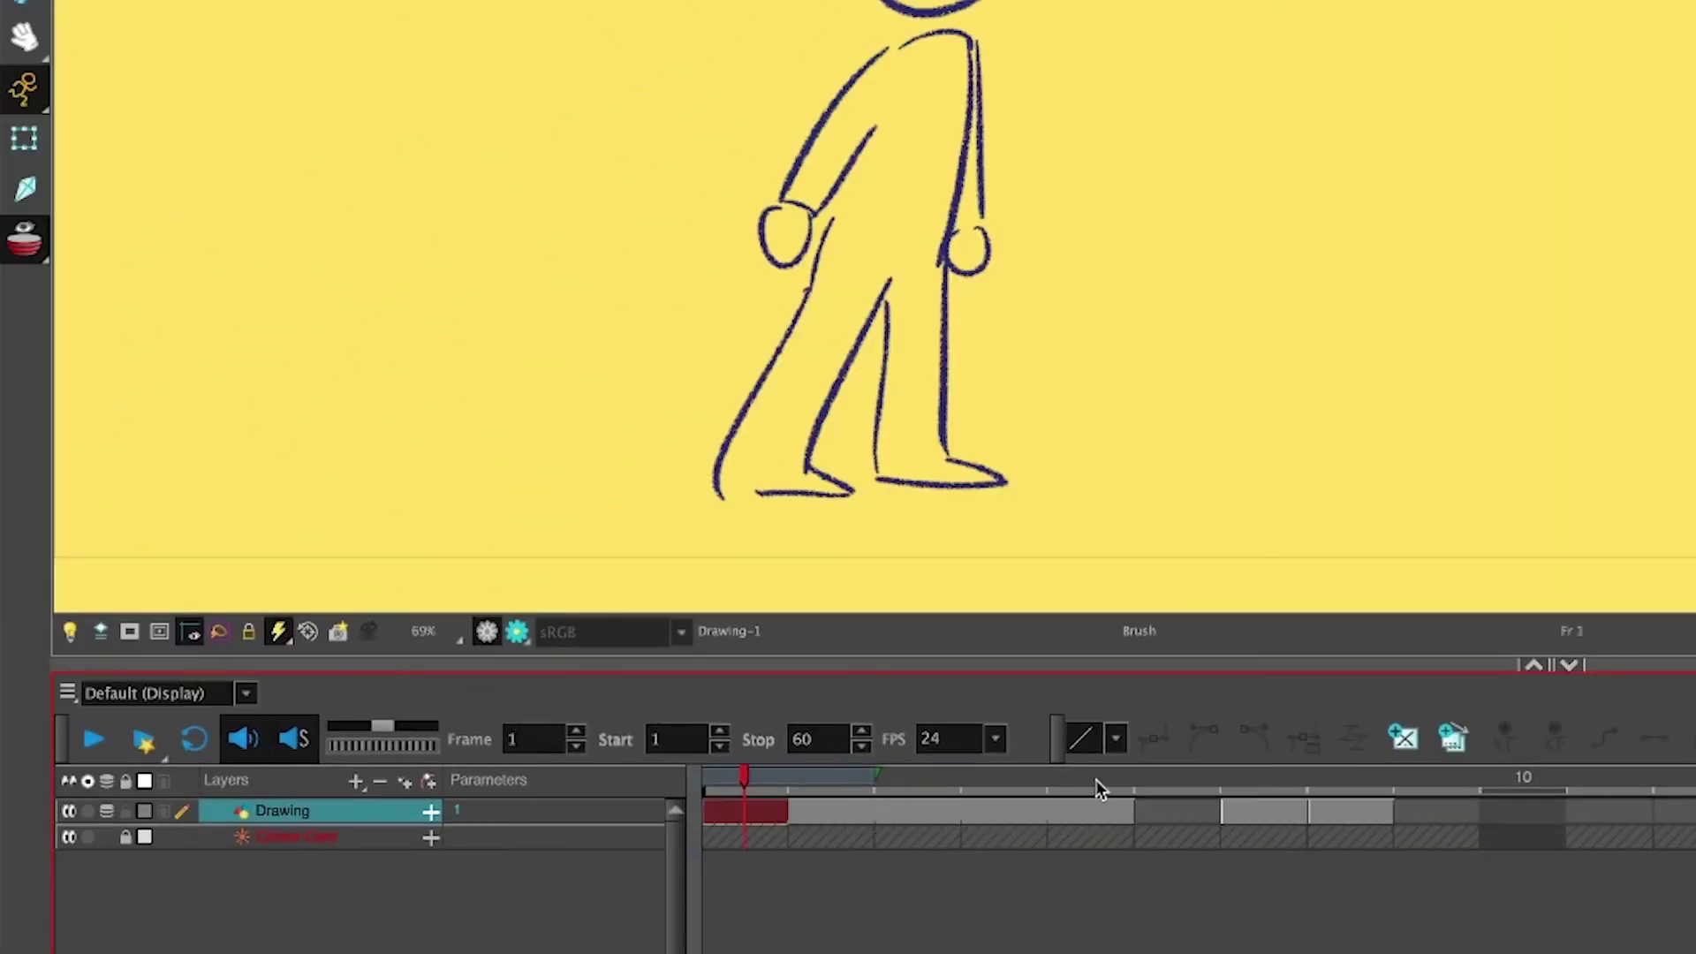
{"action": "left_click", "coordinate": [1104, 792]}
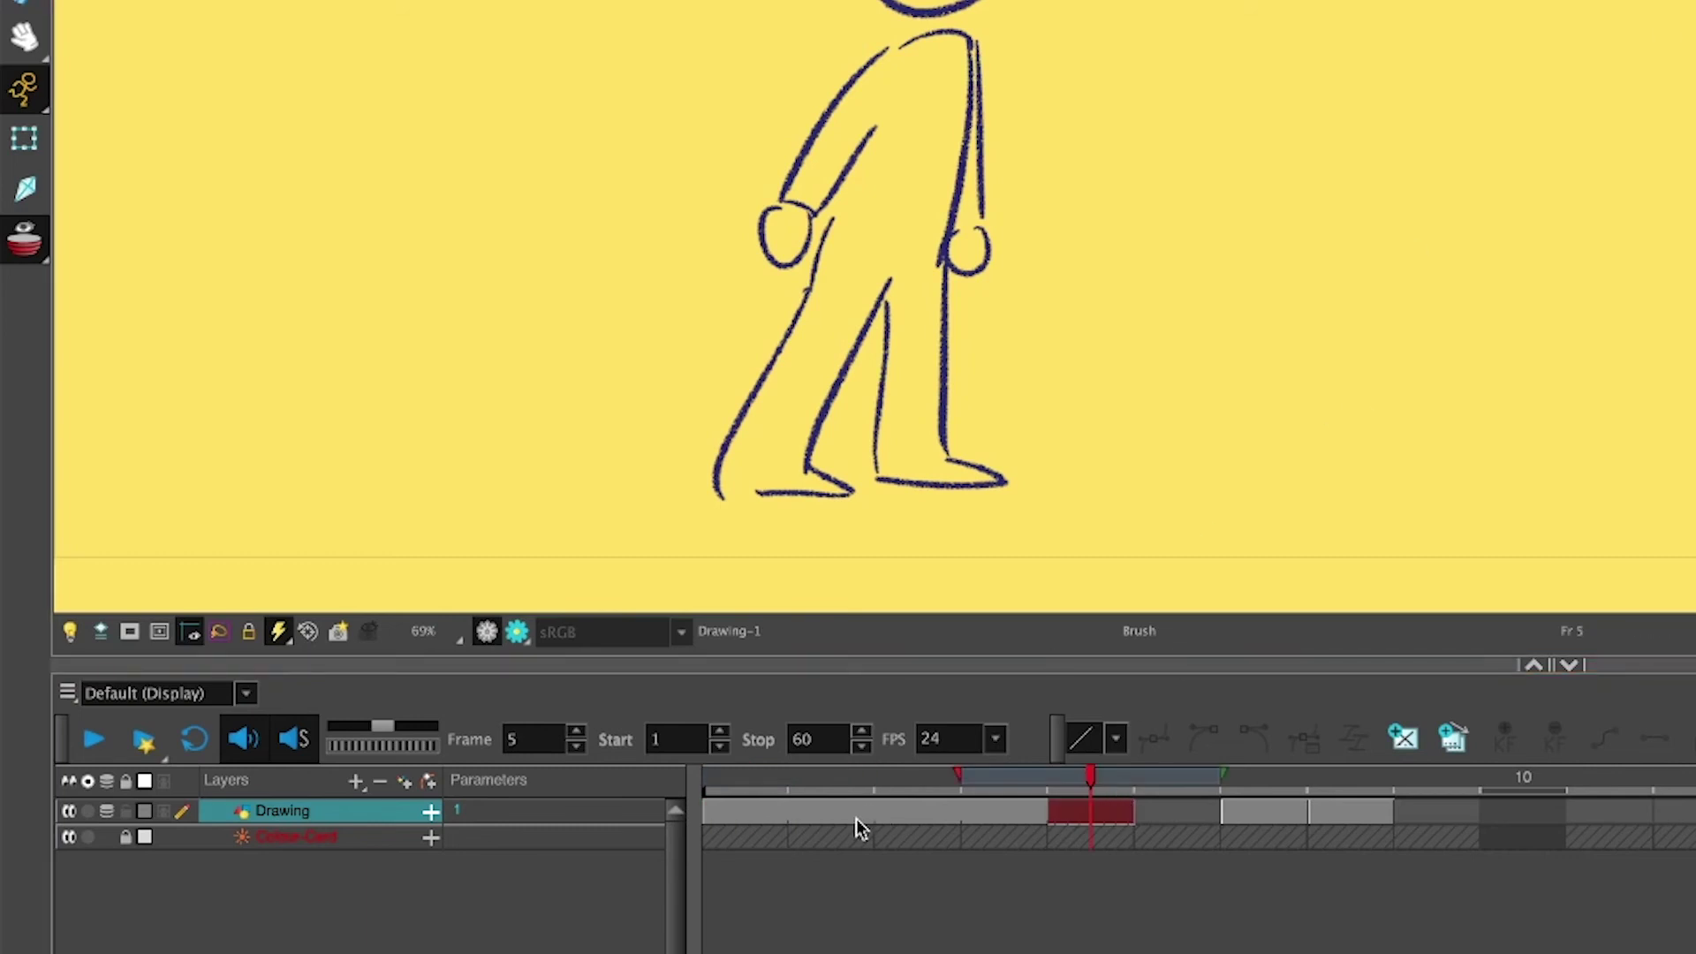
{"action": "left_click", "coordinate": [861, 783]}
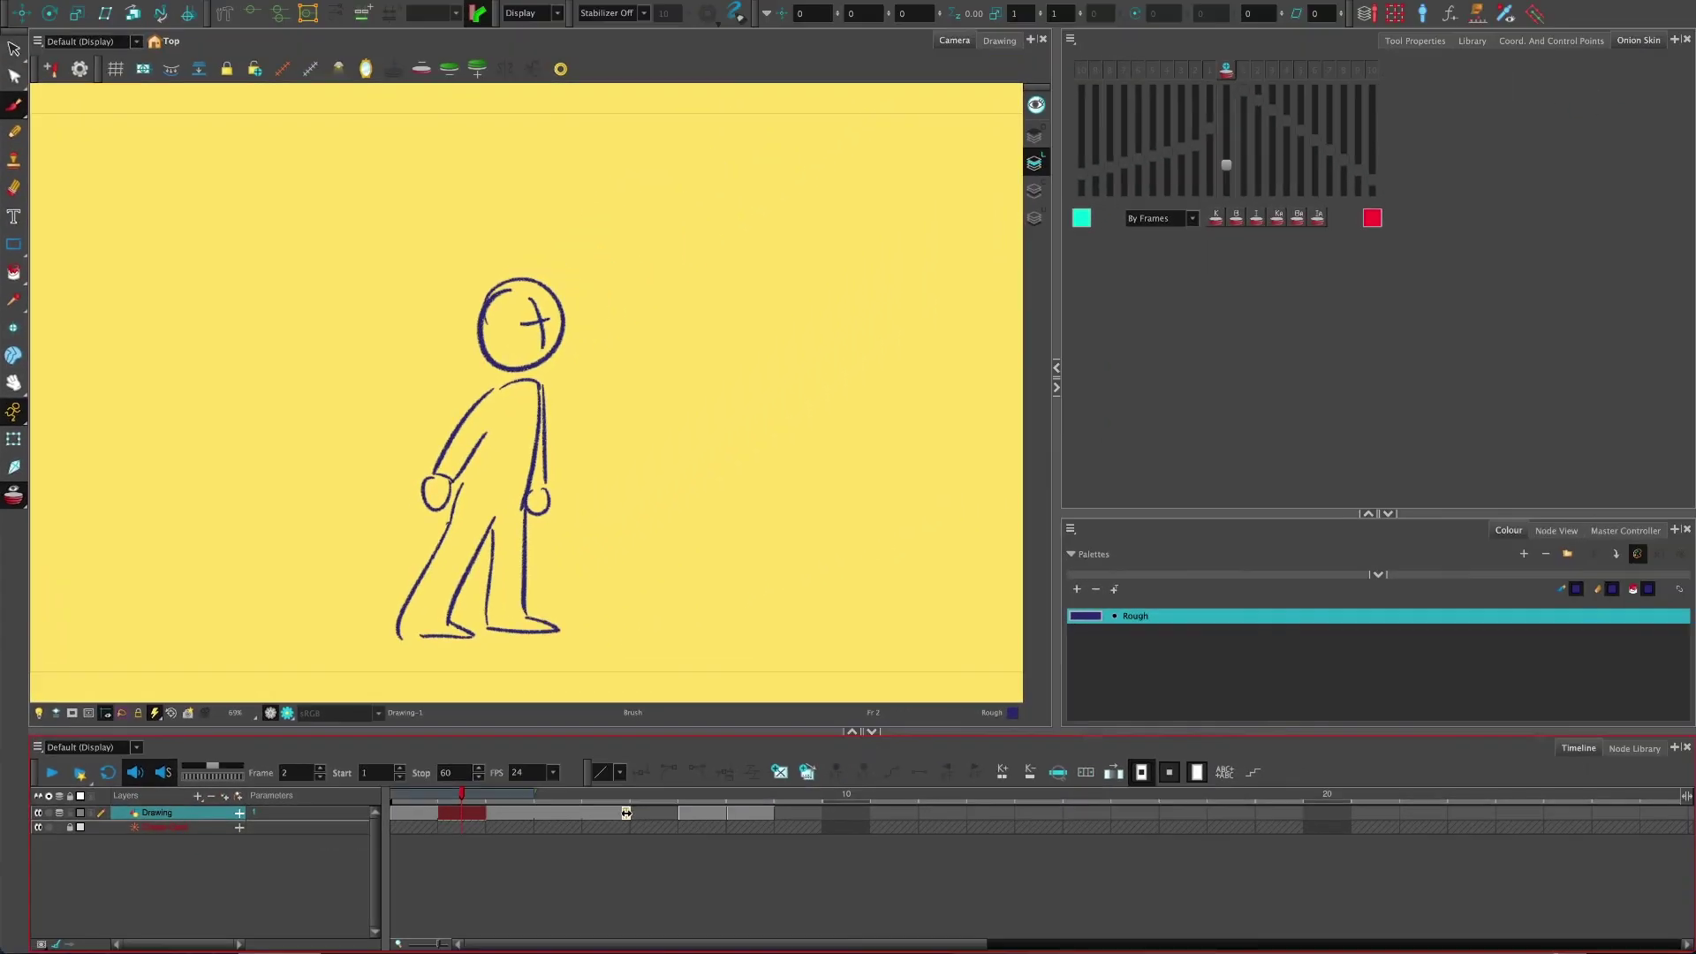
{"action": "left_click_drag", "start_coordinate": [1094, 811], "coordinate": [800, 808]}
{"action": "left_click_drag", "start_coordinate": [459, 810], "coordinate": [457, 809]}
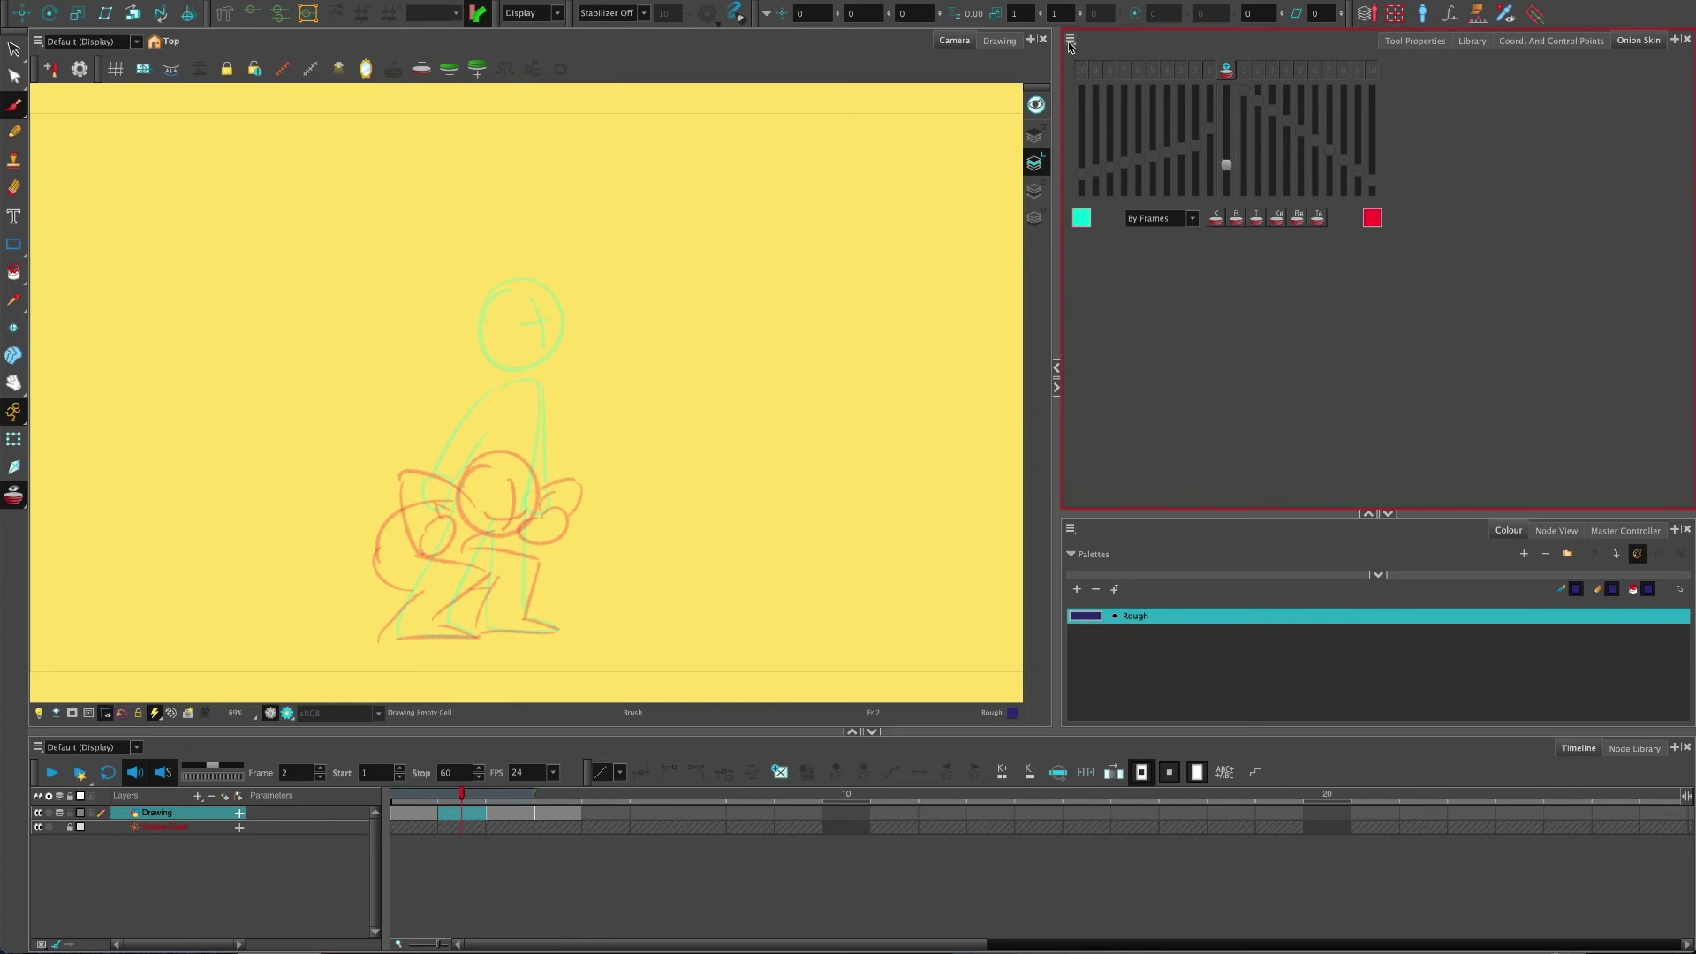
Step: Switch the Drawing layer's onion skin off and back on
{"action": "left_click", "coordinate": [1068, 43]}
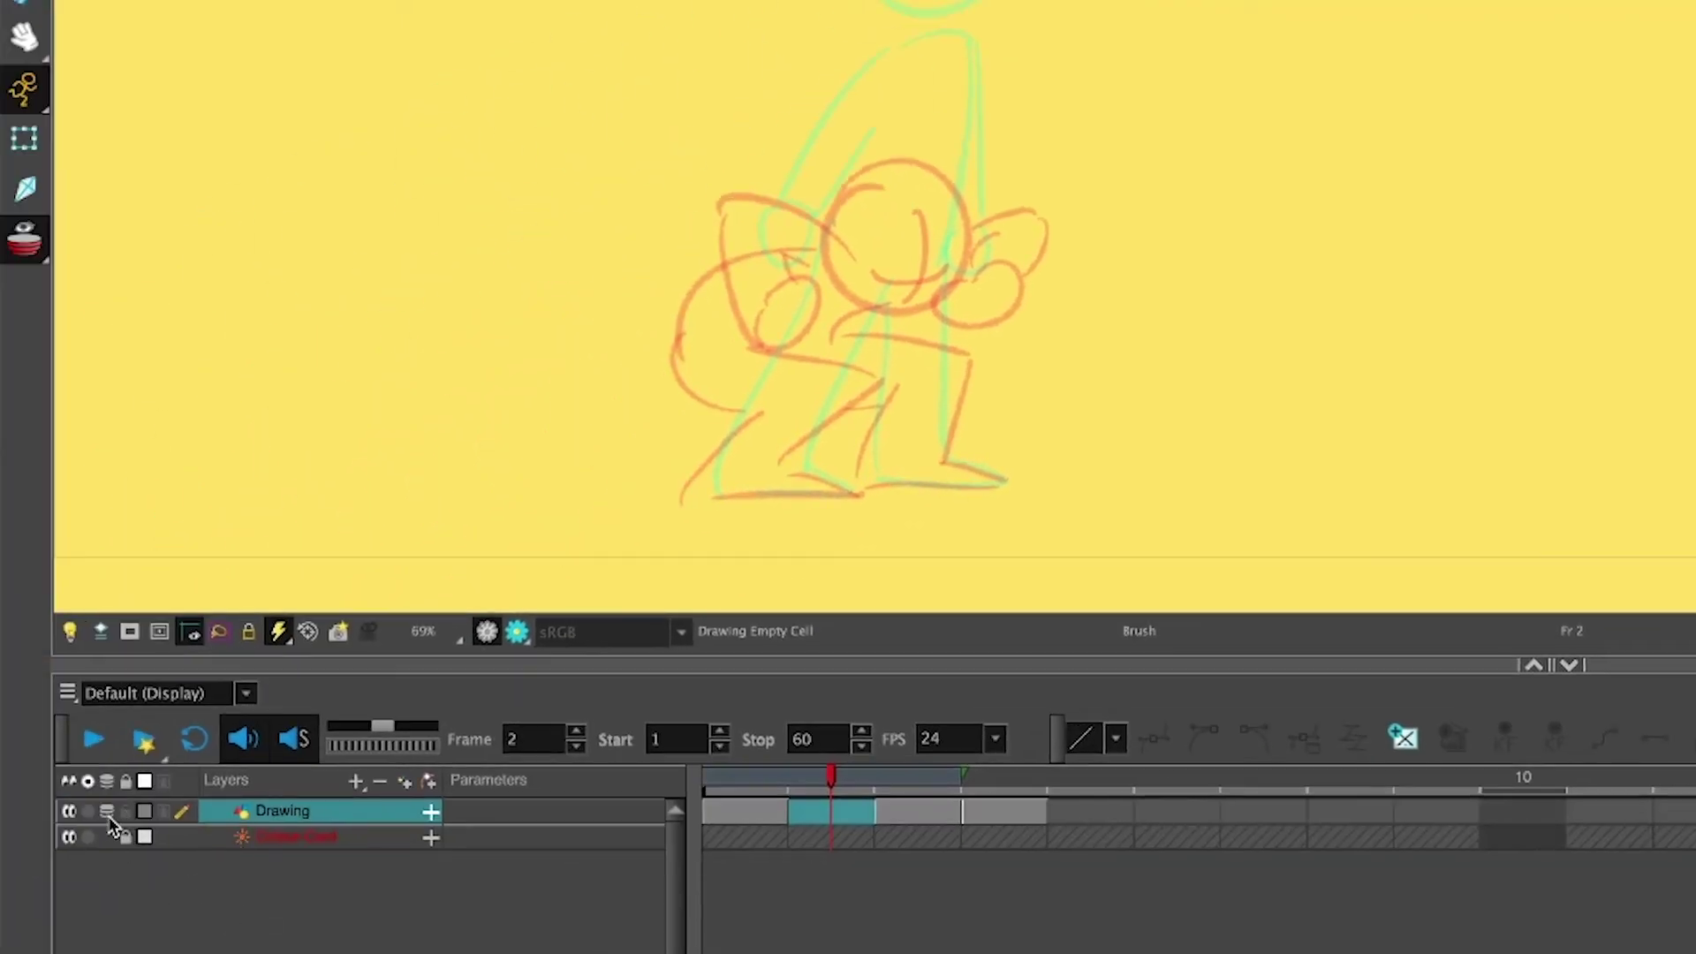
{"action": "left_click", "coordinate": [107, 813]}
{"action": "left_click", "coordinate": [107, 813]}
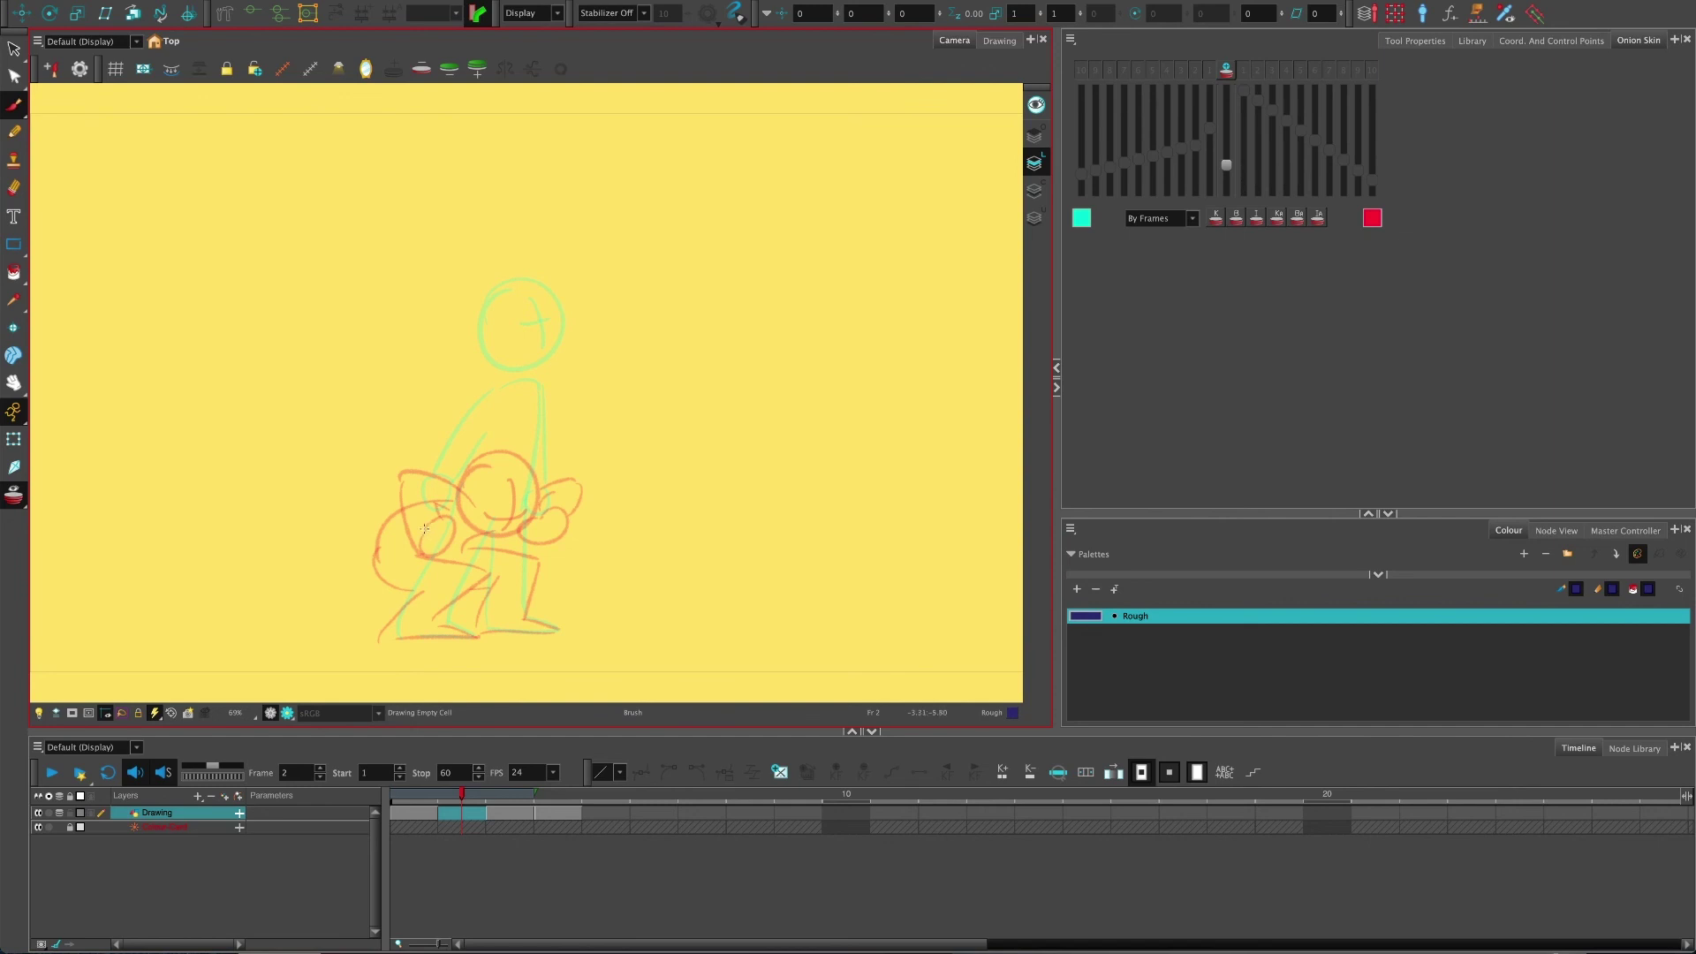
{"action": "left_click", "coordinate": [1073, 41]}
{"action": "left_click", "coordinate": [1071, 40]}
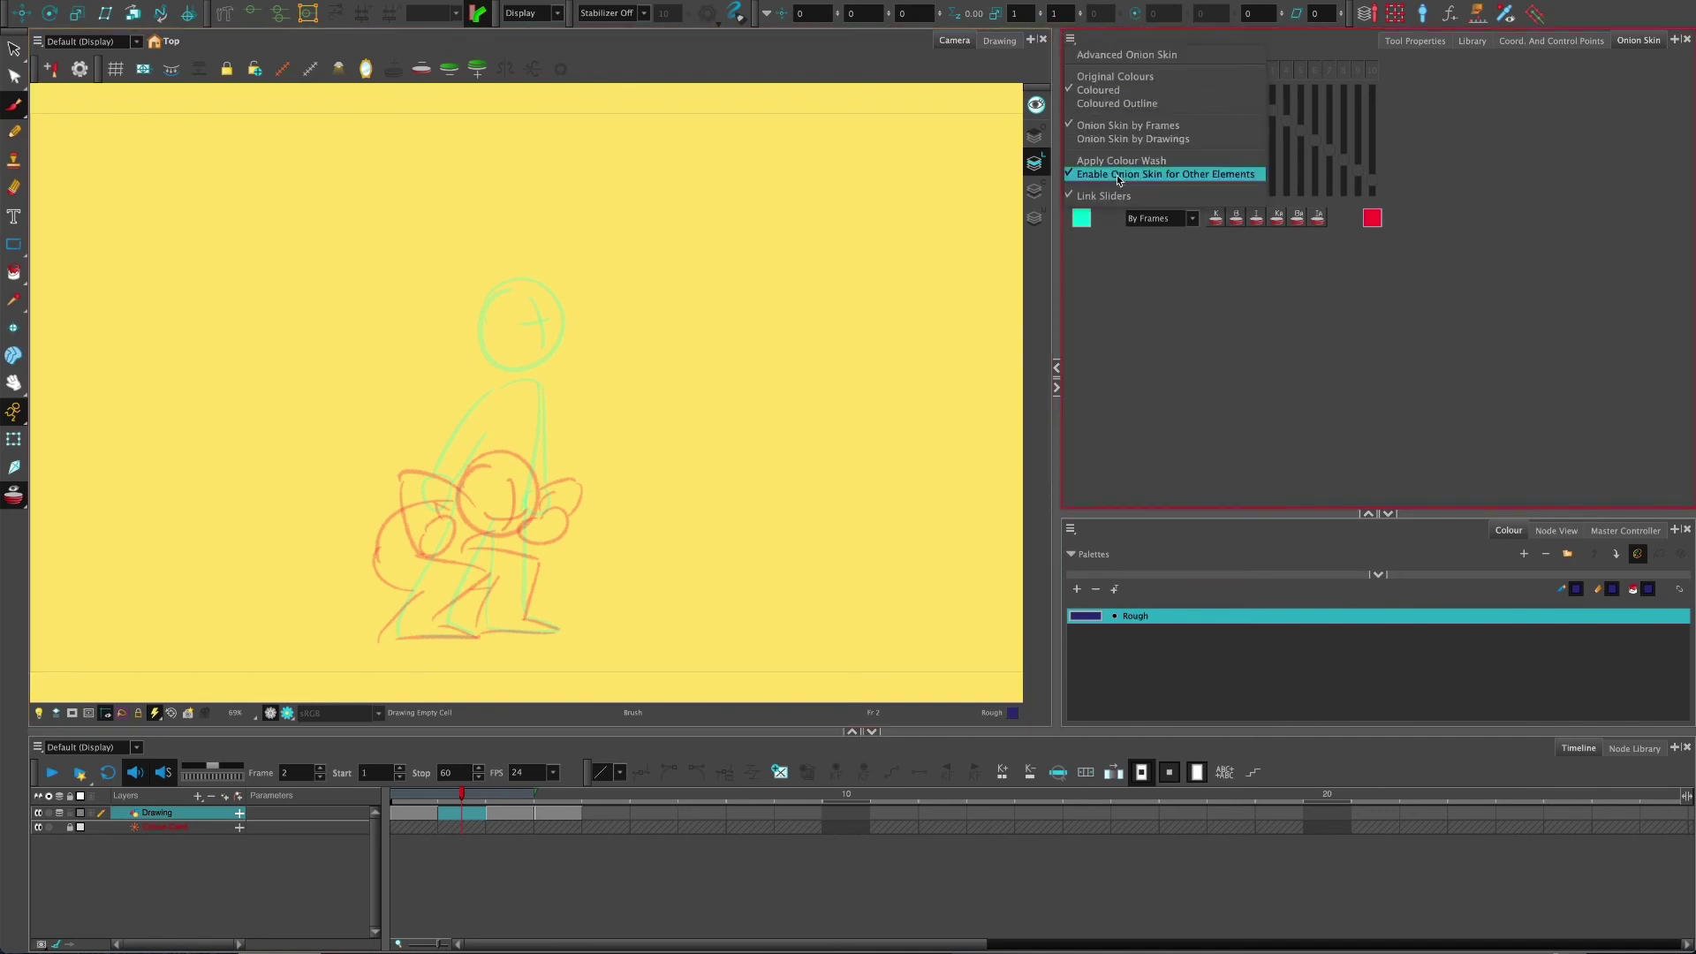
{"action": "left_click", "coordinate": [1139, 107]}
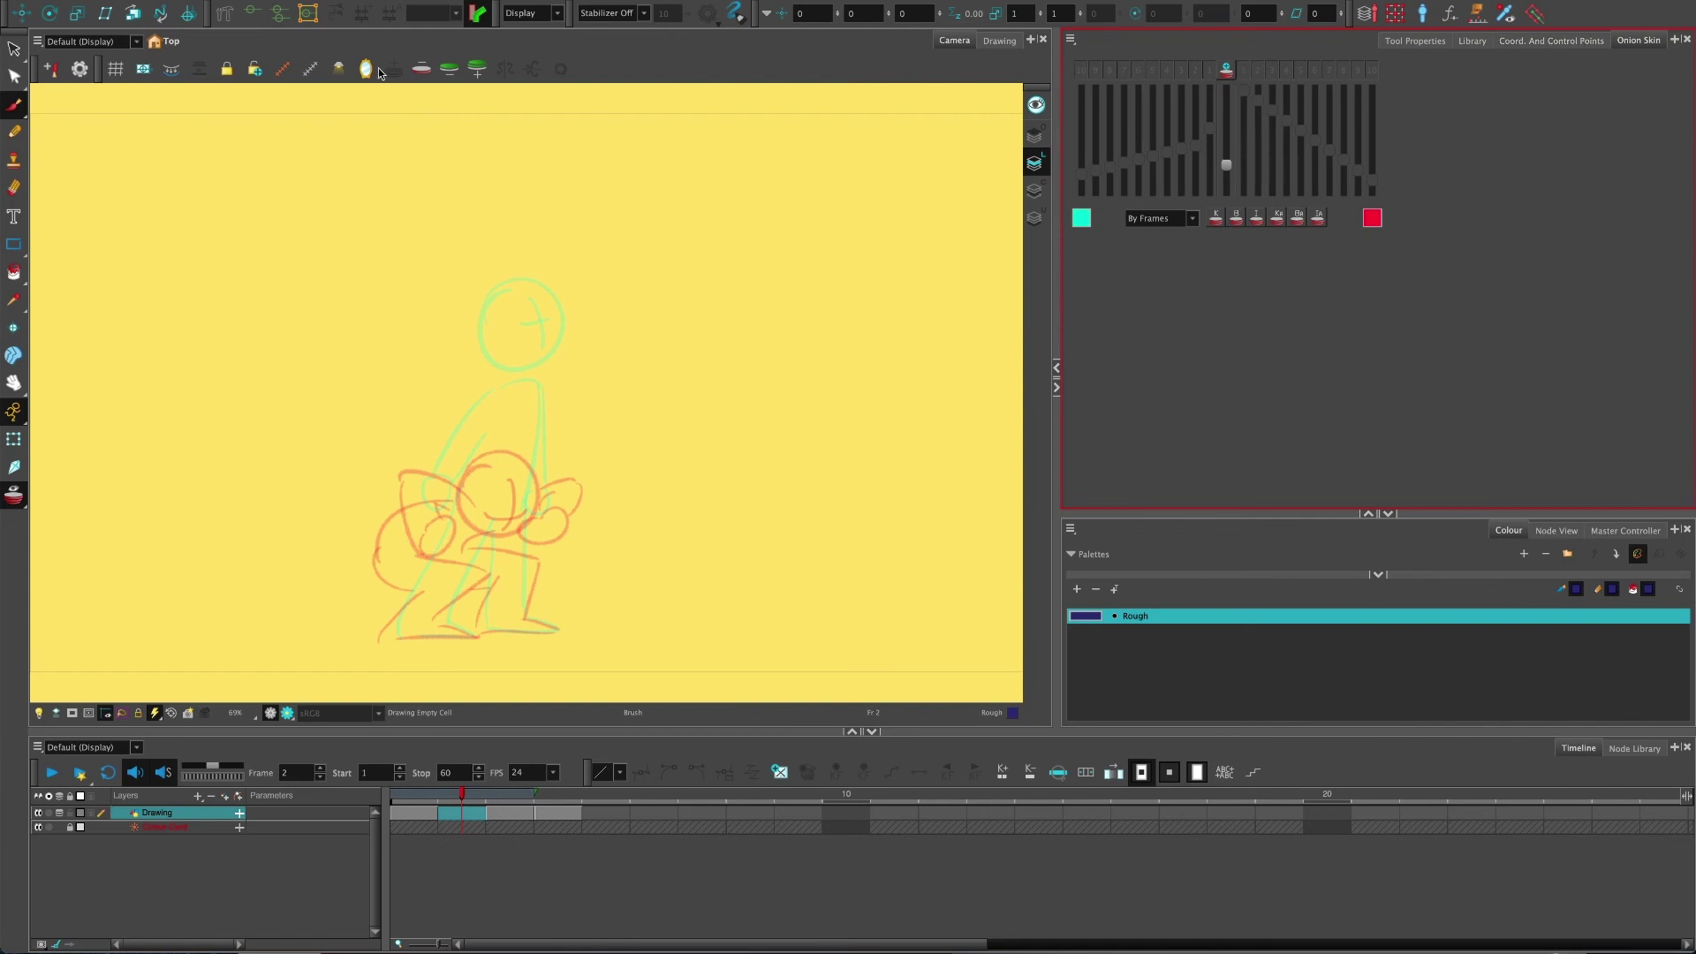
Step: Reduce the onion skin opacity further so the coloured previous and next poses are fainter
{"action": "left_click", "coordinate": [337, 70]}
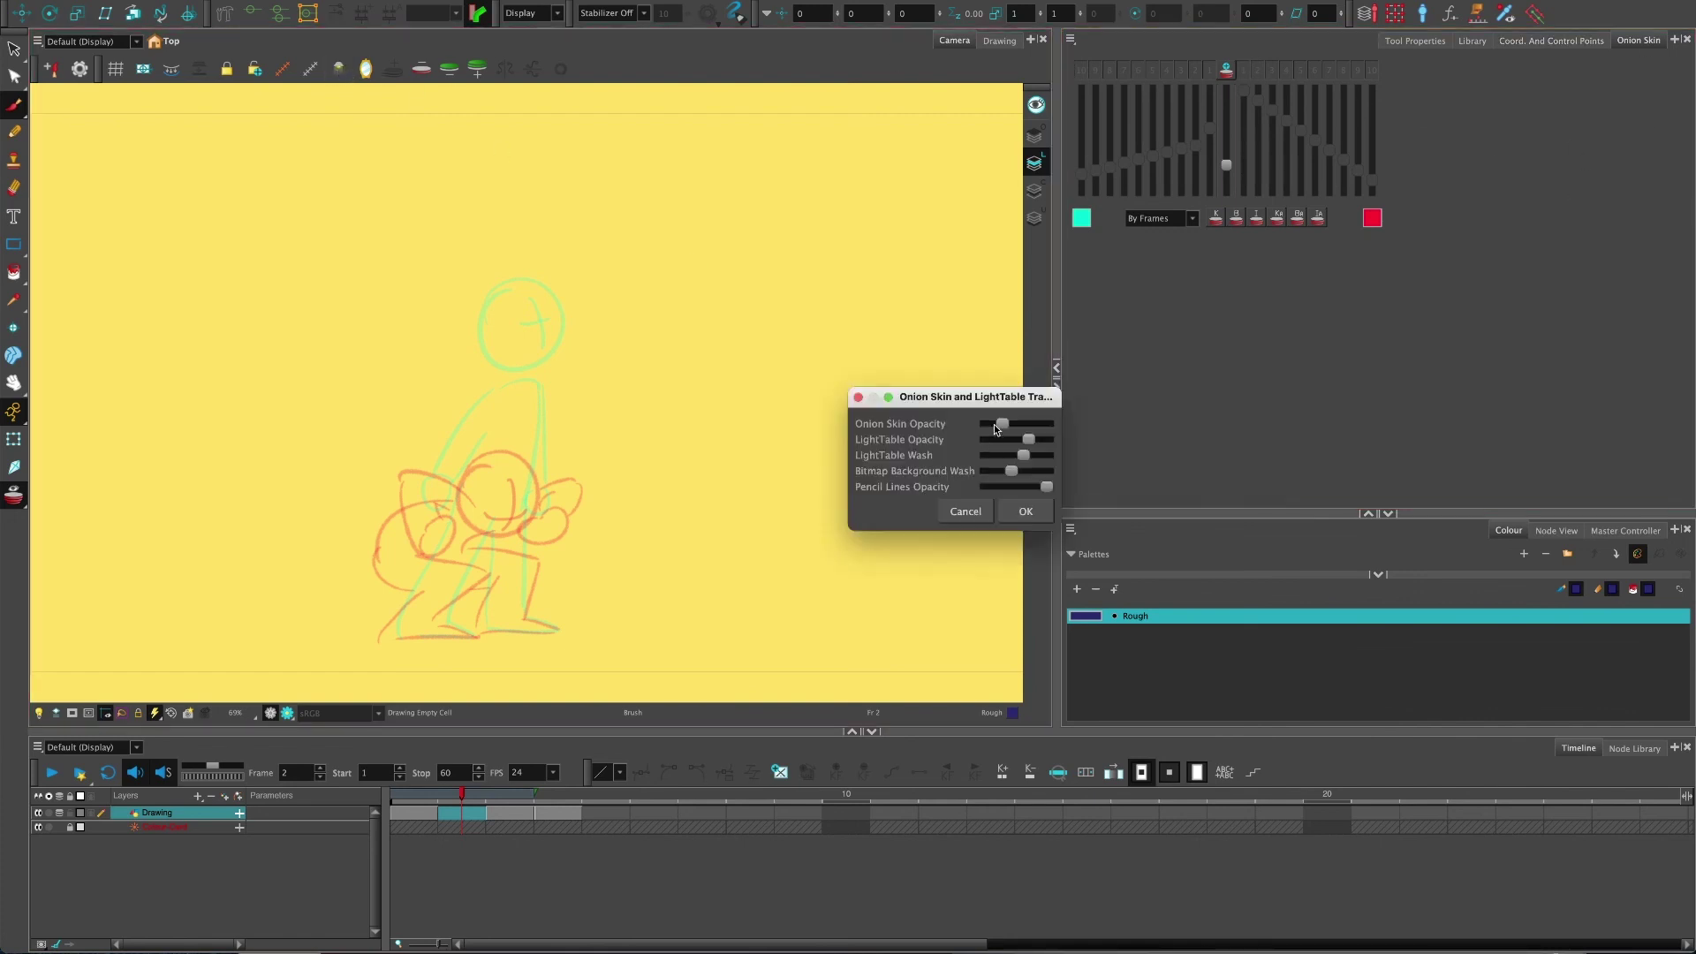
{"action": "left_click_drag", "start_coordinate": [994, 424], "coordinate": [995, 427]}
{"action": "left_click", "coordinate": [1025, 511]}
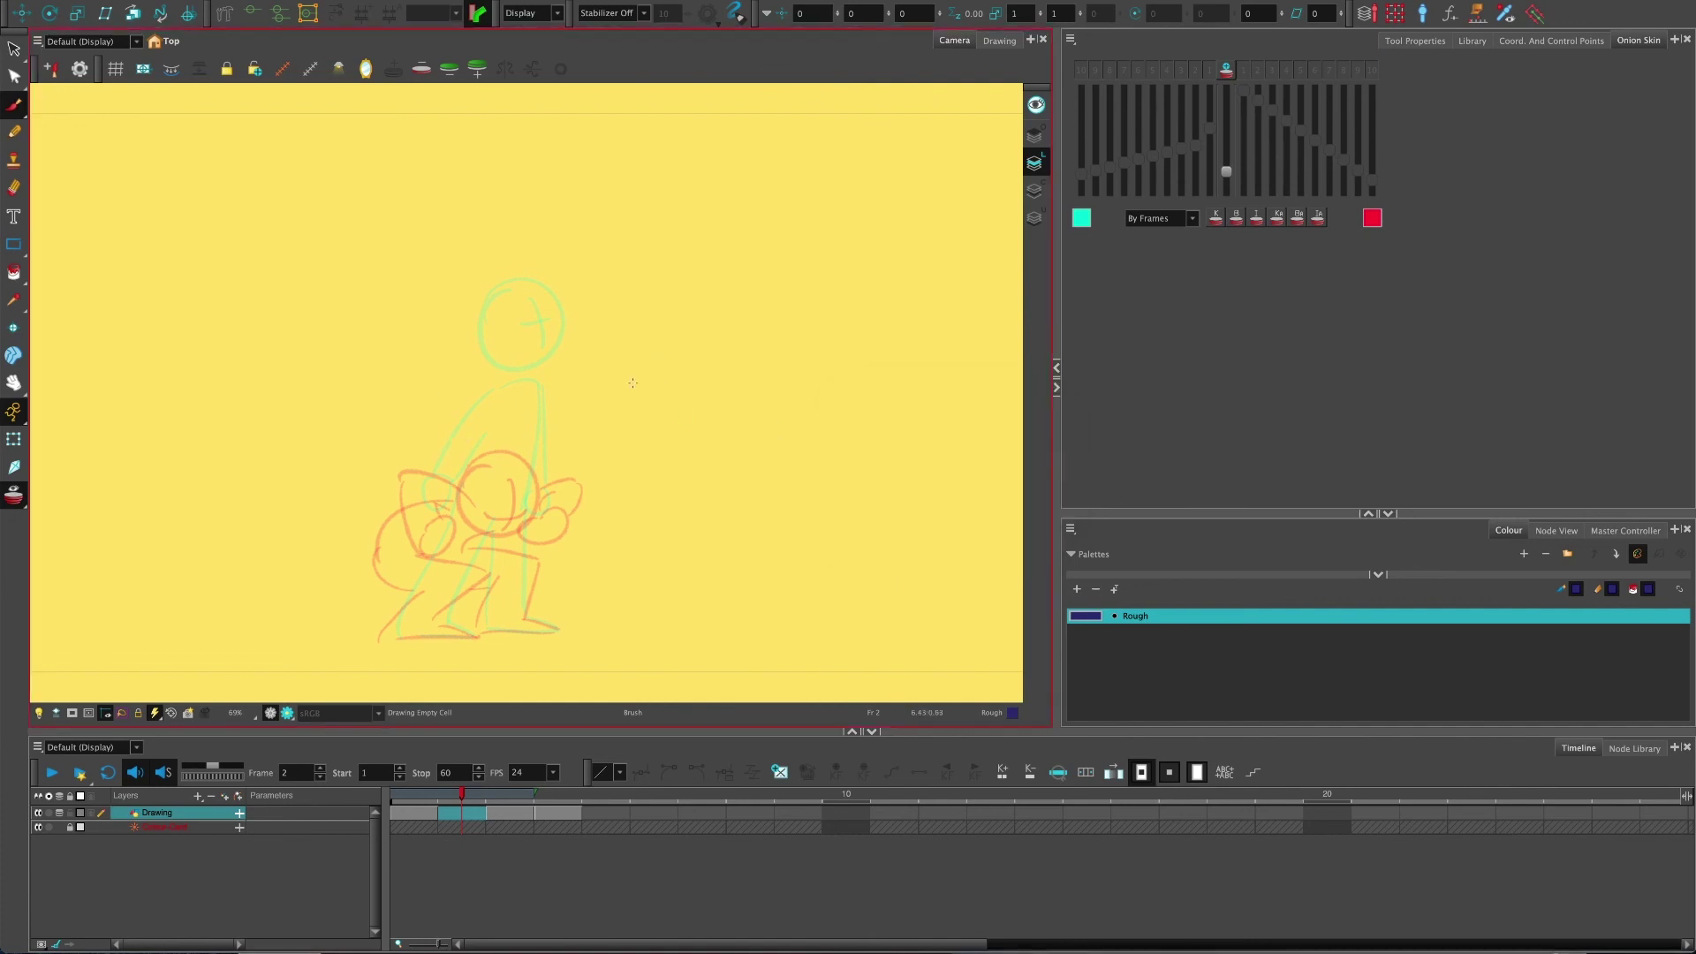
Step: Sketch a round smiling face on frame 2, just left of the standing pose's head
{"action": "scroll", "coordinate": [454, 428], "scroll_direction": "up", "scroll_amount": 3}
{"action": "left_click_drag", "start_coordinate": [454, 427], "coordinate": [442, 313]}
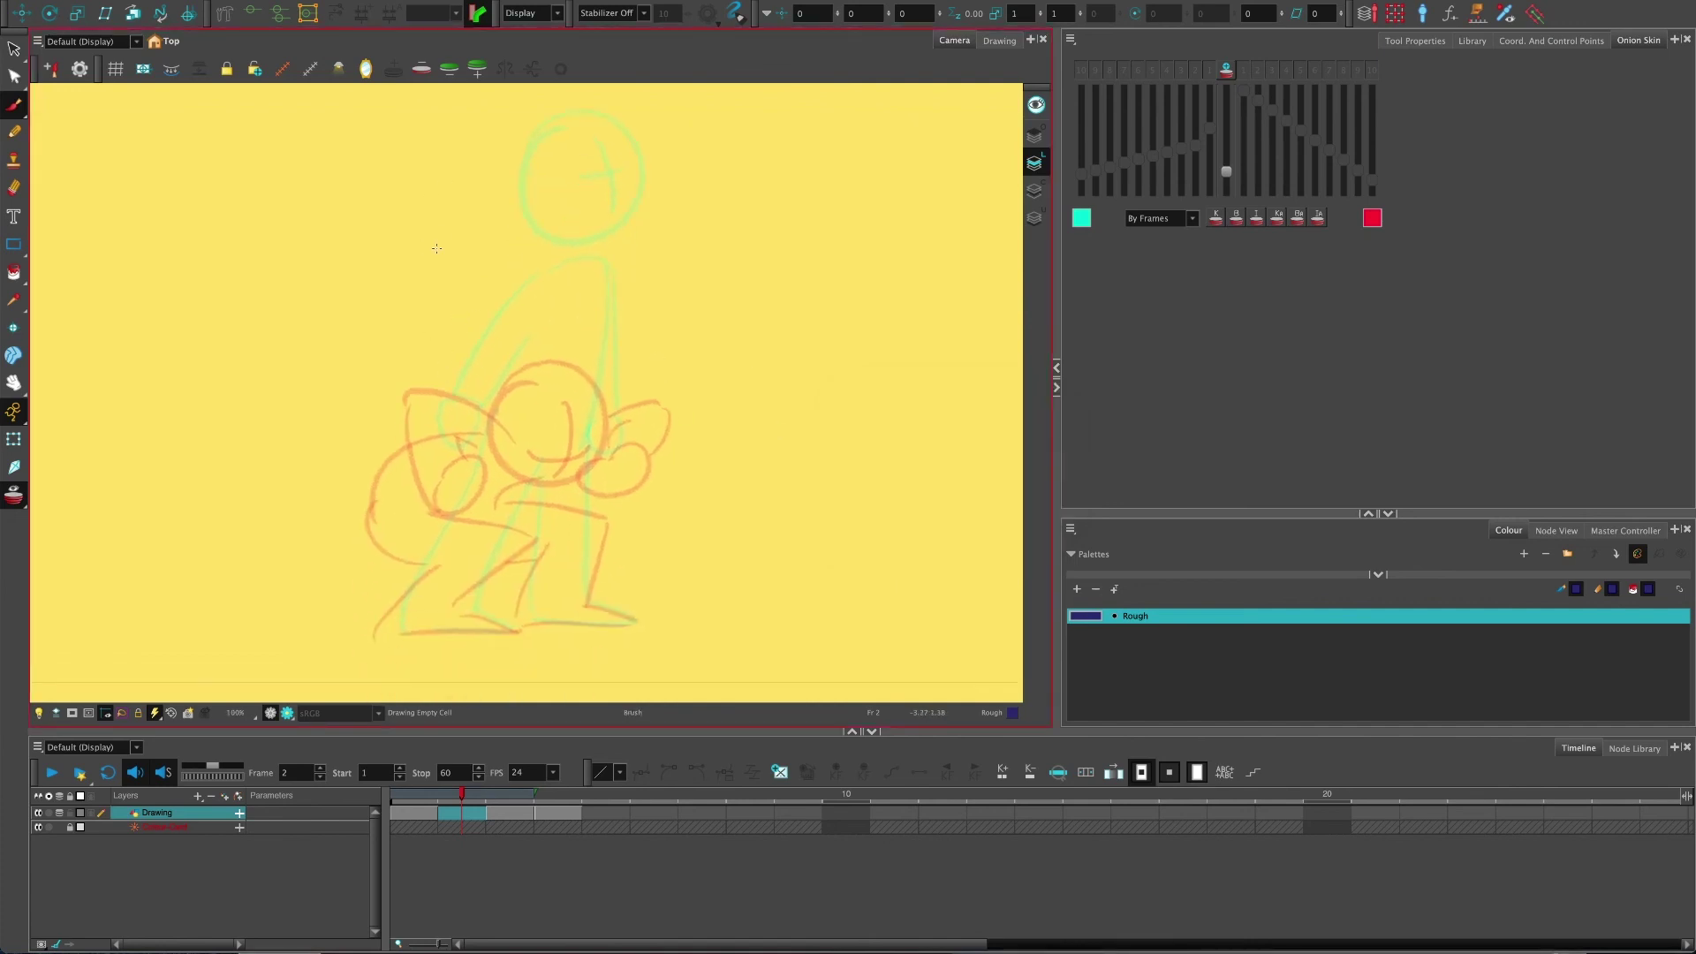
{"action": "scroll", "coordinate": [436, 248], "scroll_direction": "up", "scroll_amount": 2}
{"action": "mouse_move", "coordinate": [405, 189]}
{"action": "left_mouse_down"}
{"action": "mouse_move", "coordinate": [409, 260]}
{"action": "mouse_move", "coordinate": [406, 236]}
{"action": "mouse_move", "coordinate": [460, 219]}
{"action": "mouse_move", "coordinate": [413, 253]}
{"action": "mouse_move", "coordinate": [432, 205]}
{"action": "left_mouse_up"}
{"action": "left_click_drag", "start_coordinate": [451, 192], "coordinate": [451, 208]}
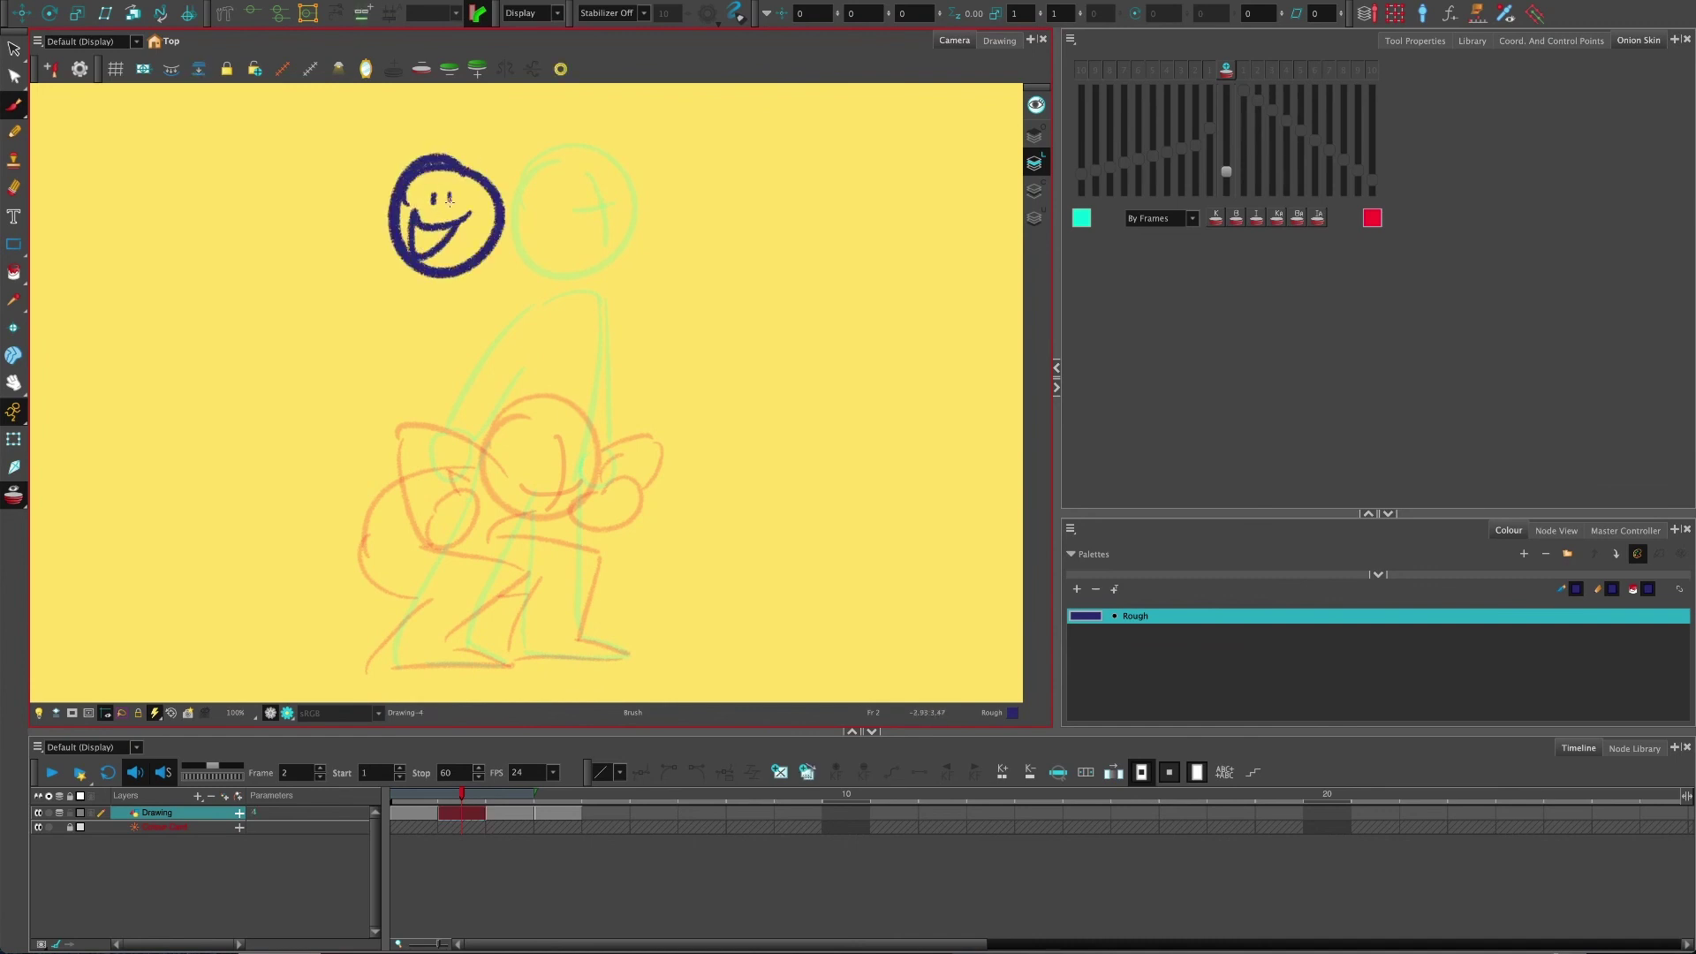
{"action": "left_click_drag", "start_coordinate": [459, 380], "coordinate": [458, 342]}
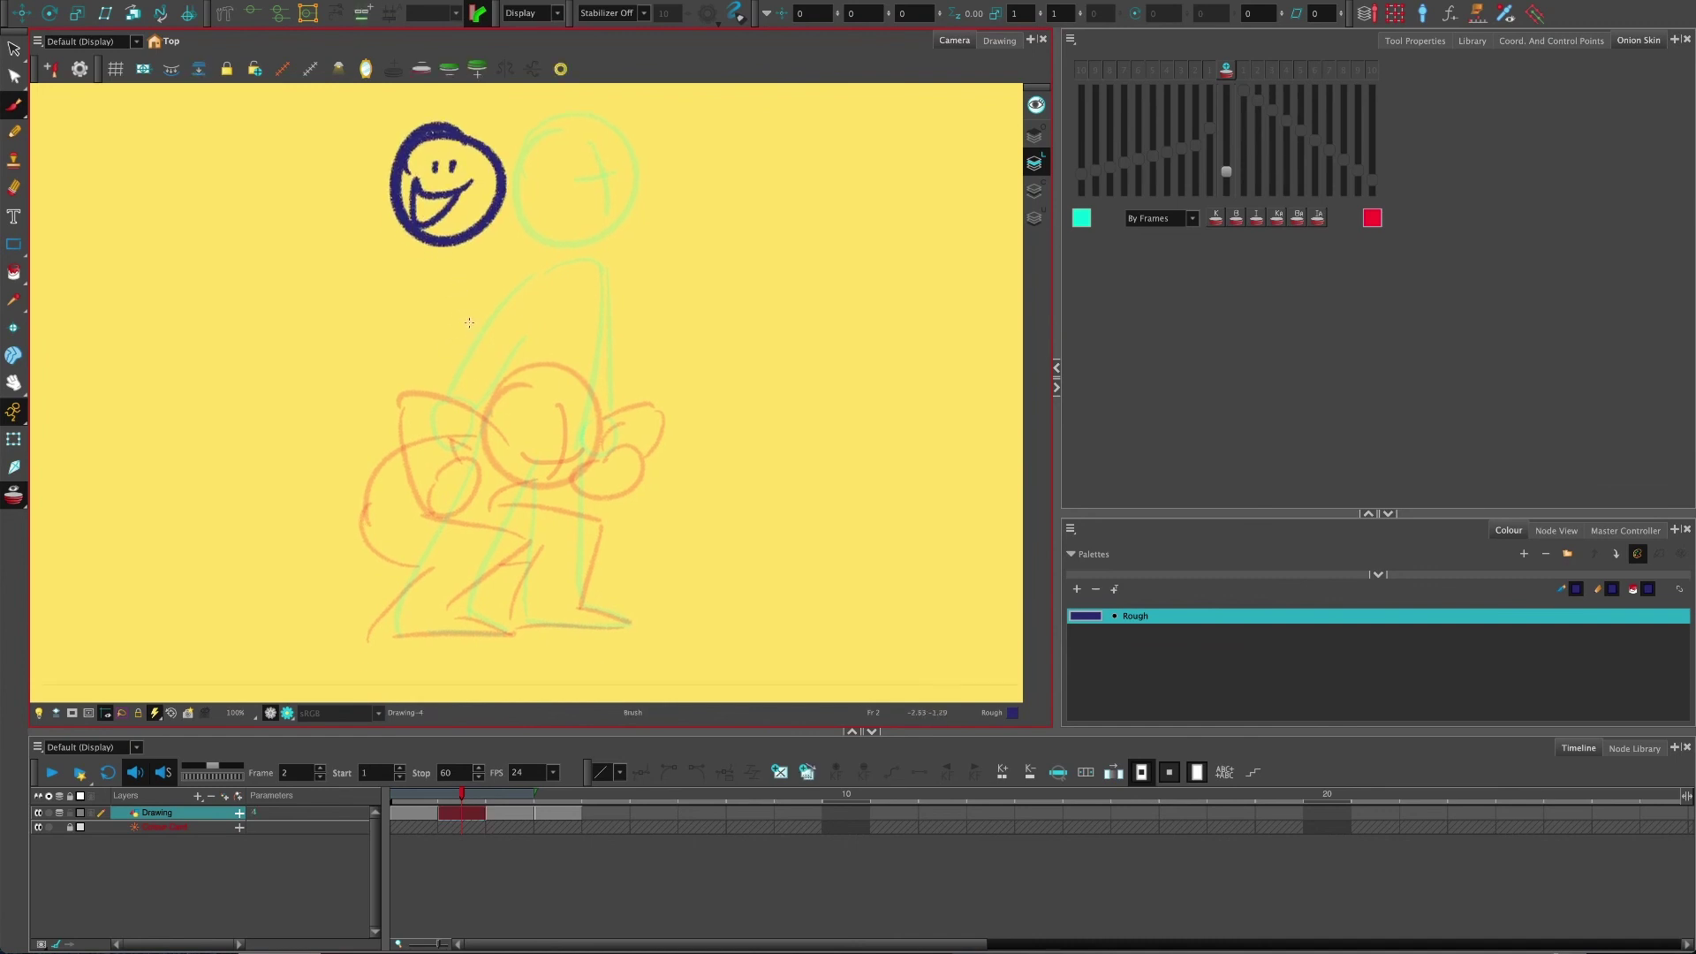